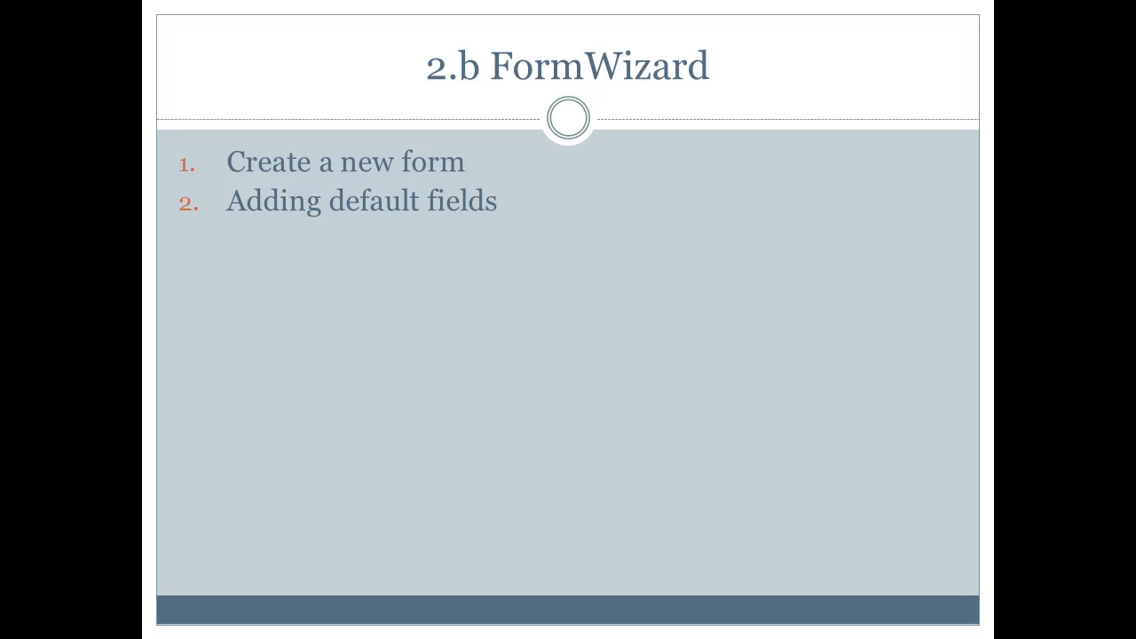
key(Right)
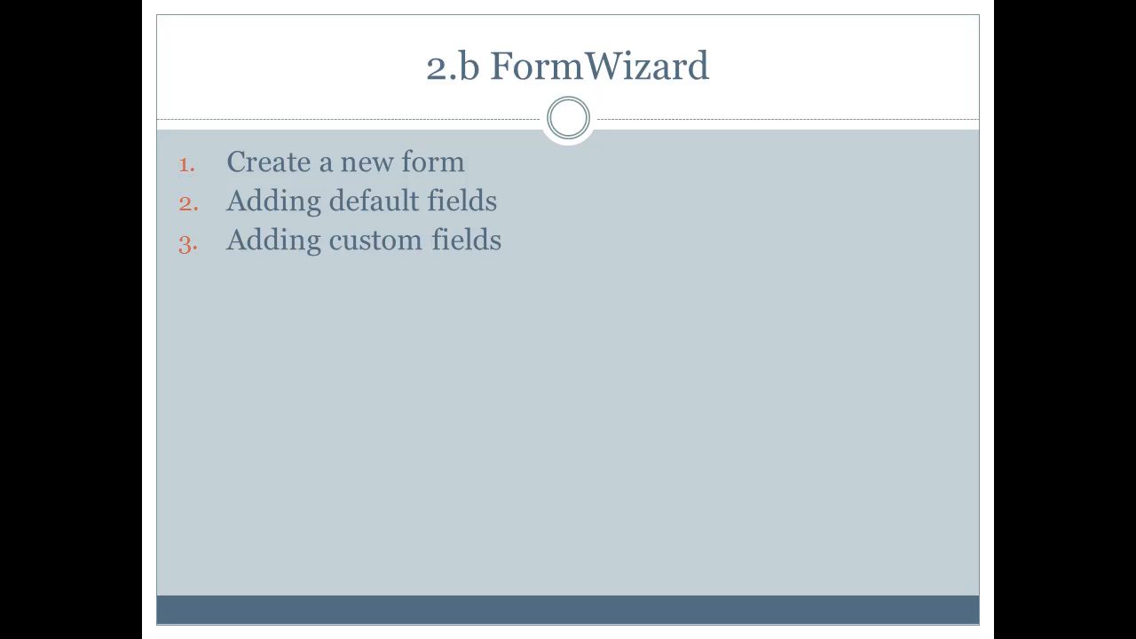
key(Right)
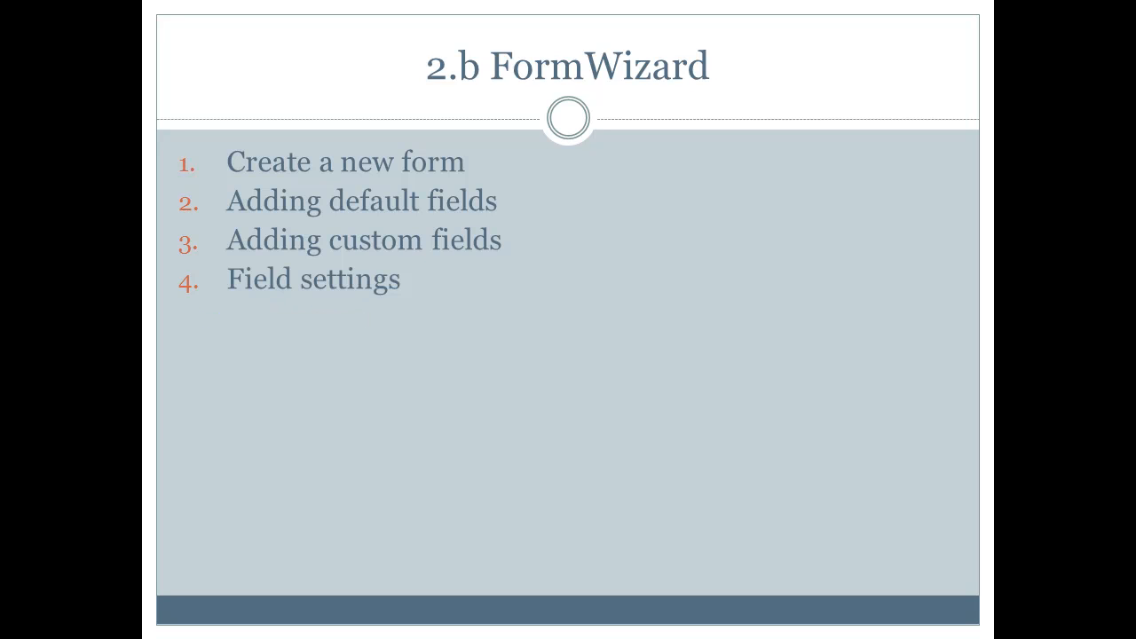
key(Right)
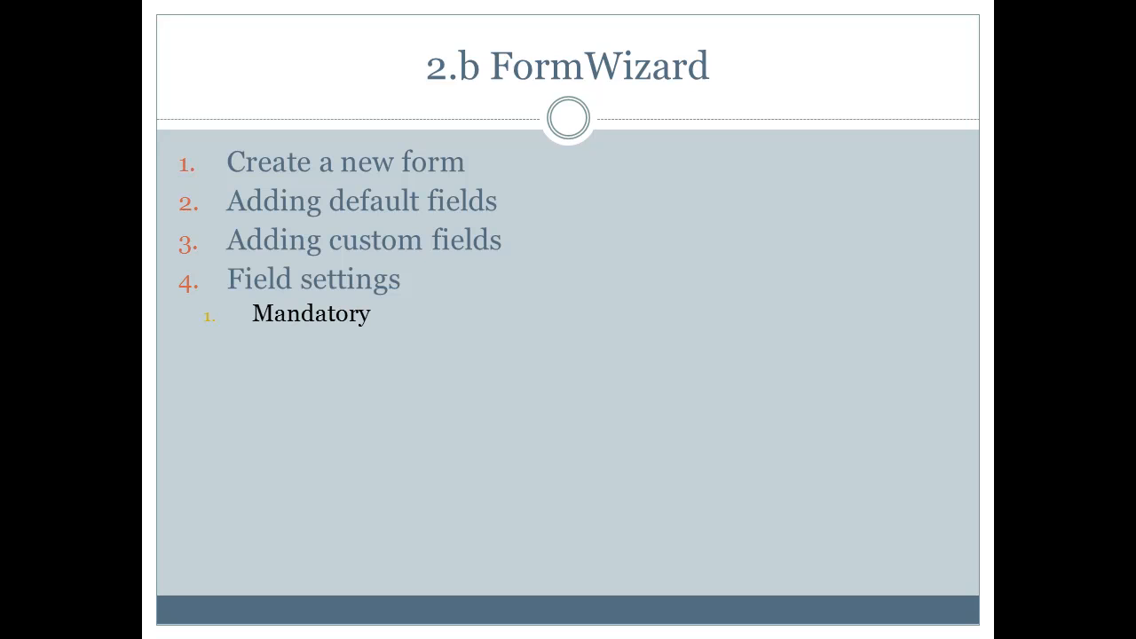
key(Right)
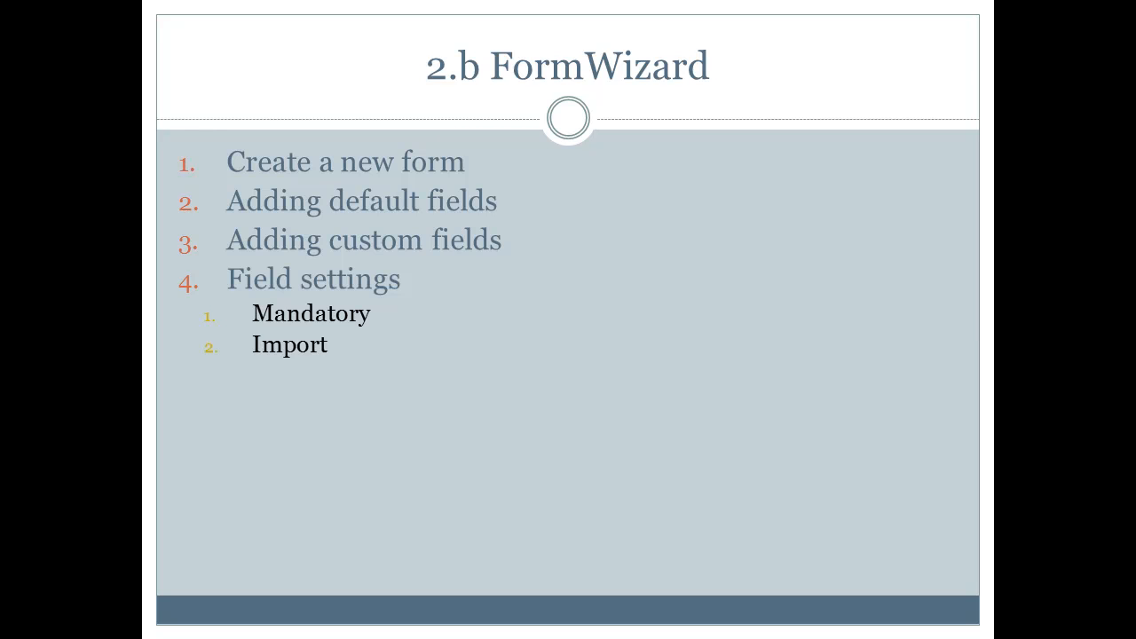
key(Right)
key(Right)
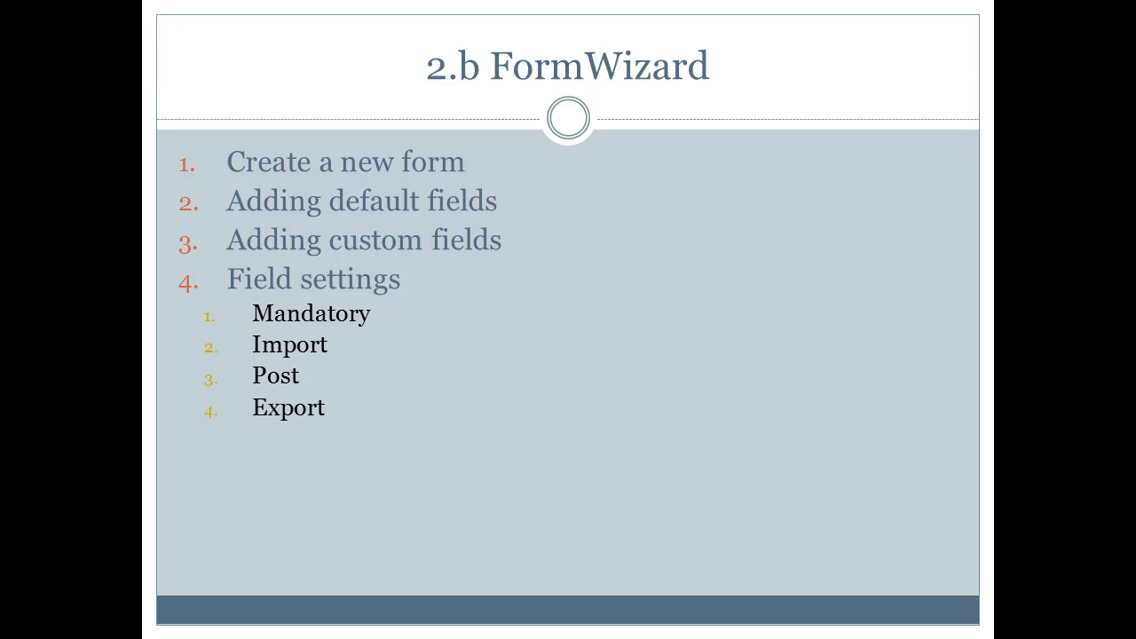
key(Right)
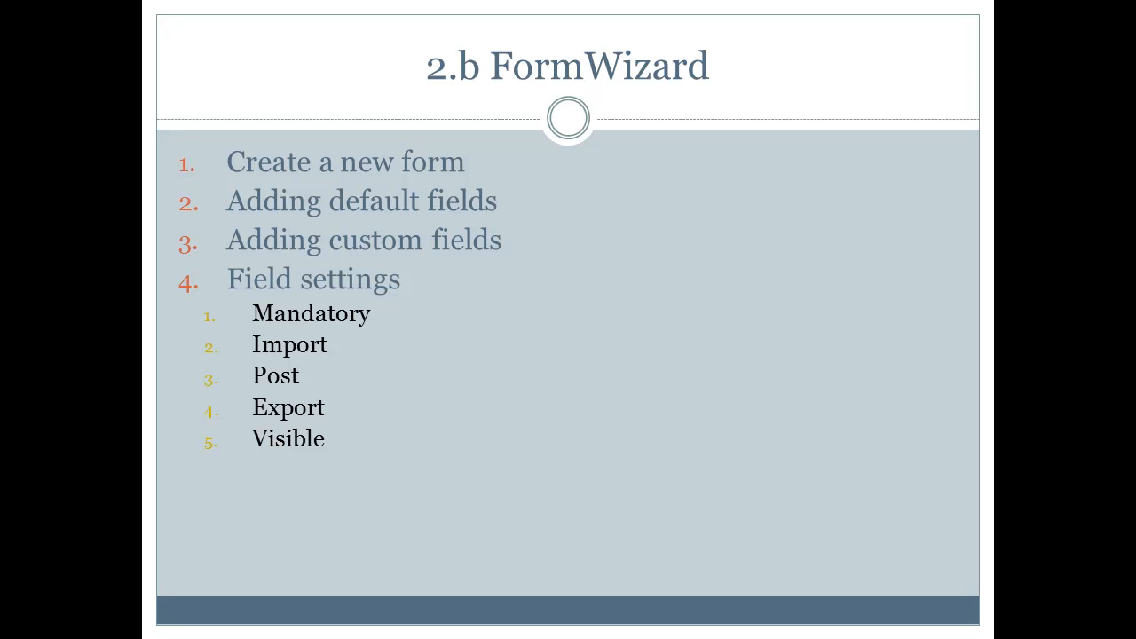
key(Right)
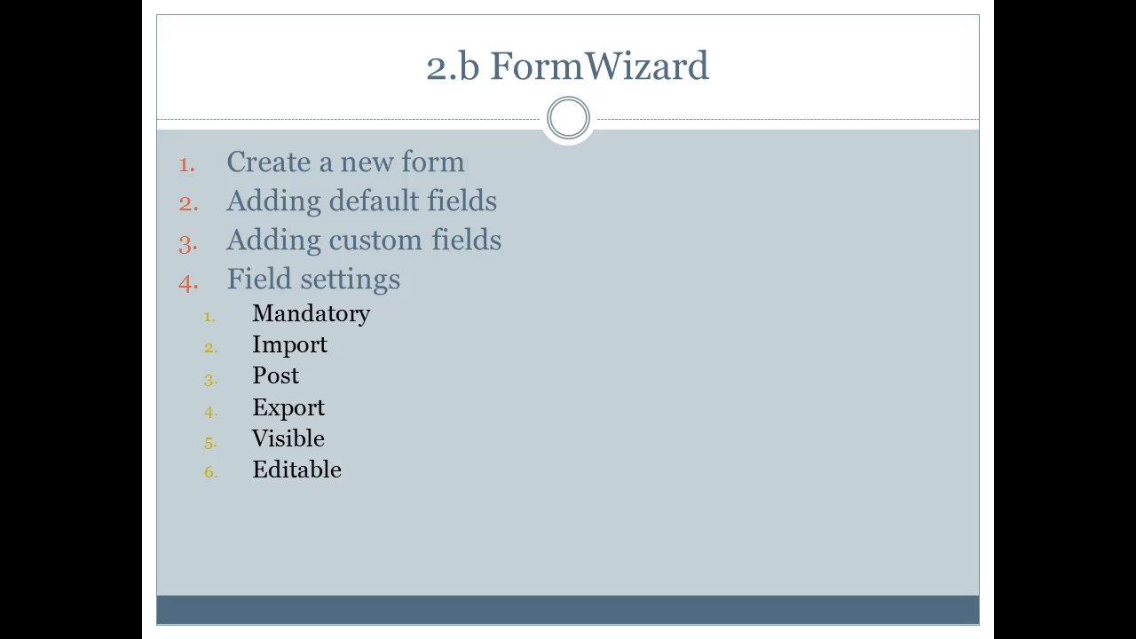
key(Right)
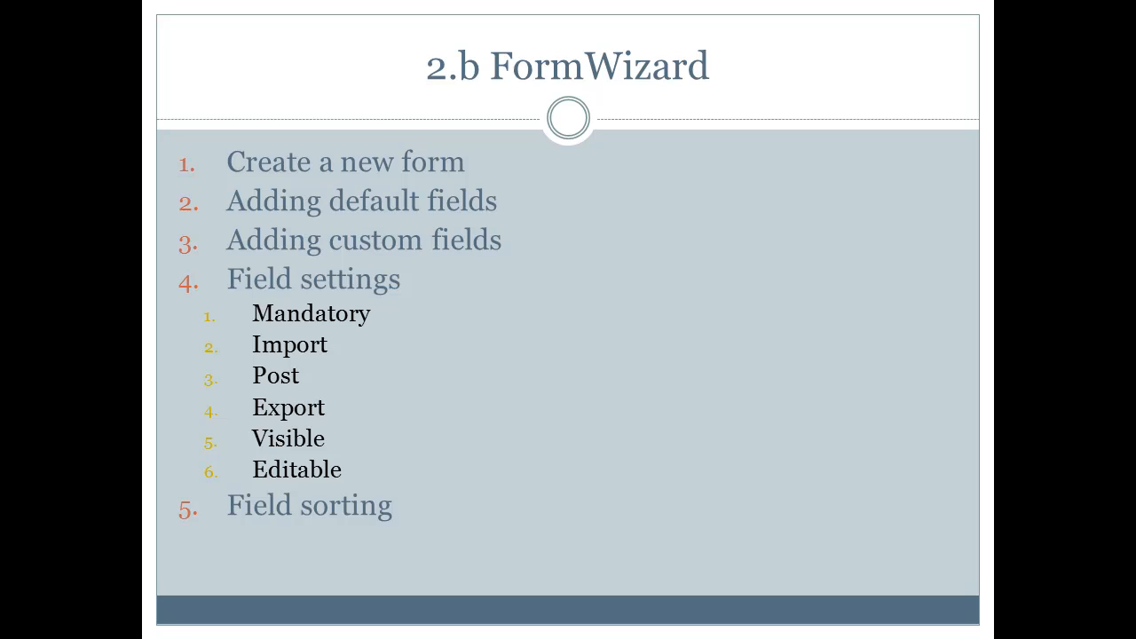
key(Right)
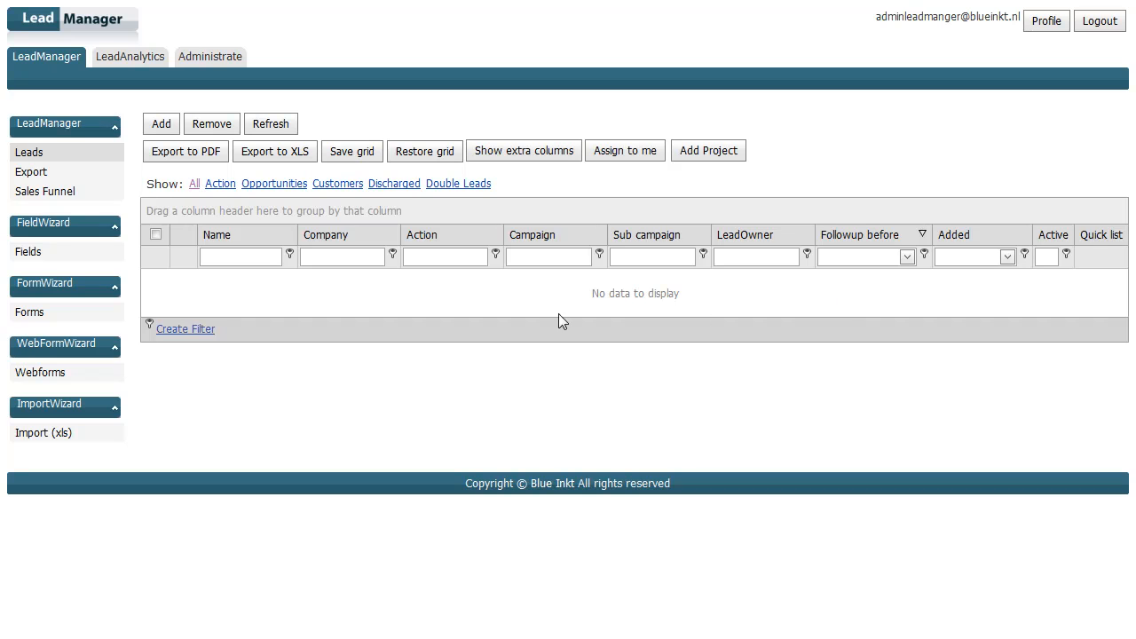
Open the FieldWizard field list, filter it to active added fields, and review the custom fields.
click(32, 253)
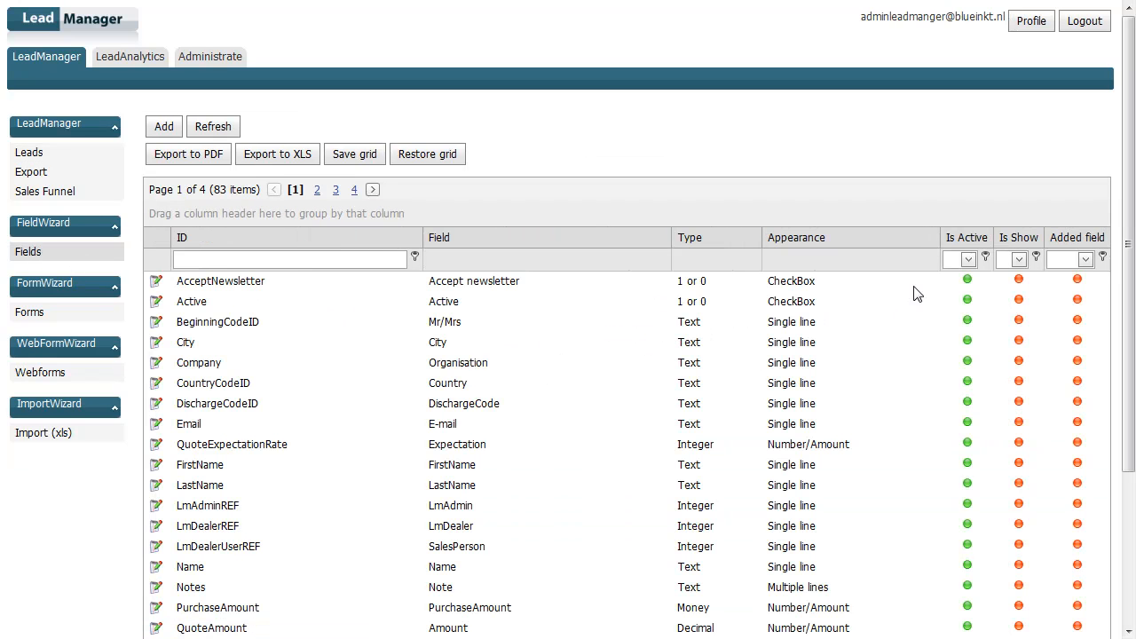
click(967, 260)
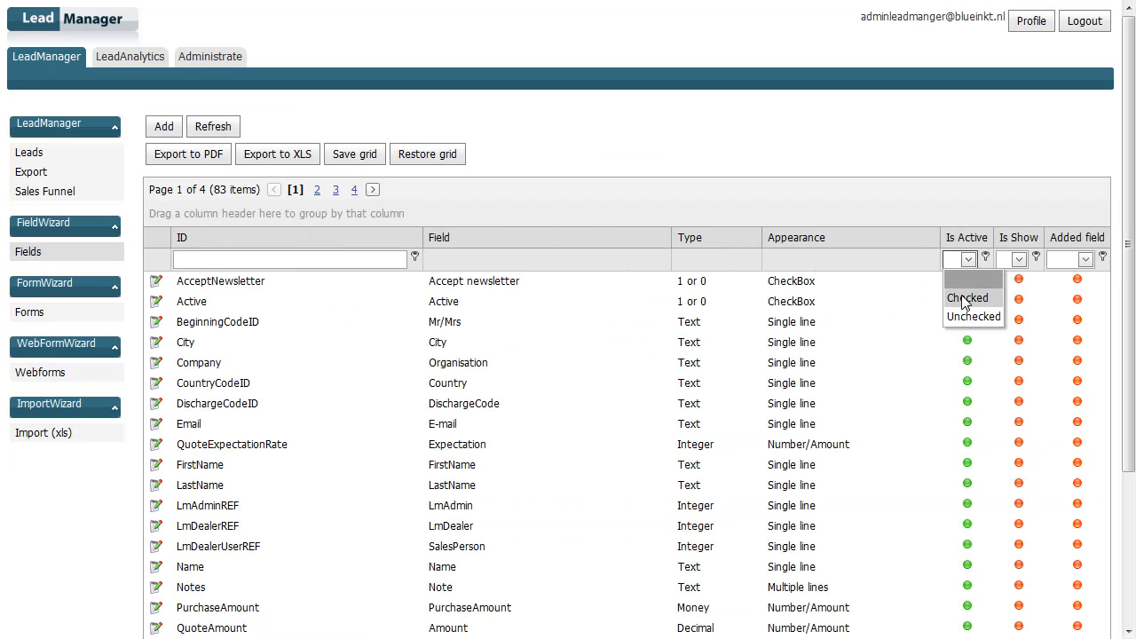
click(970, 276)
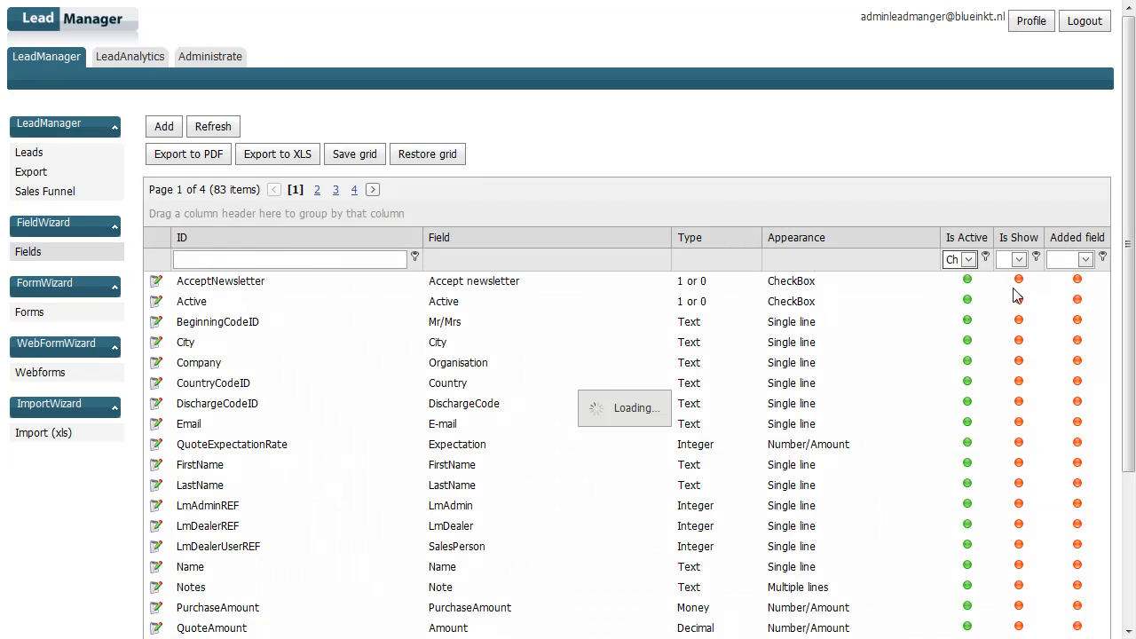
click(1085, 260)
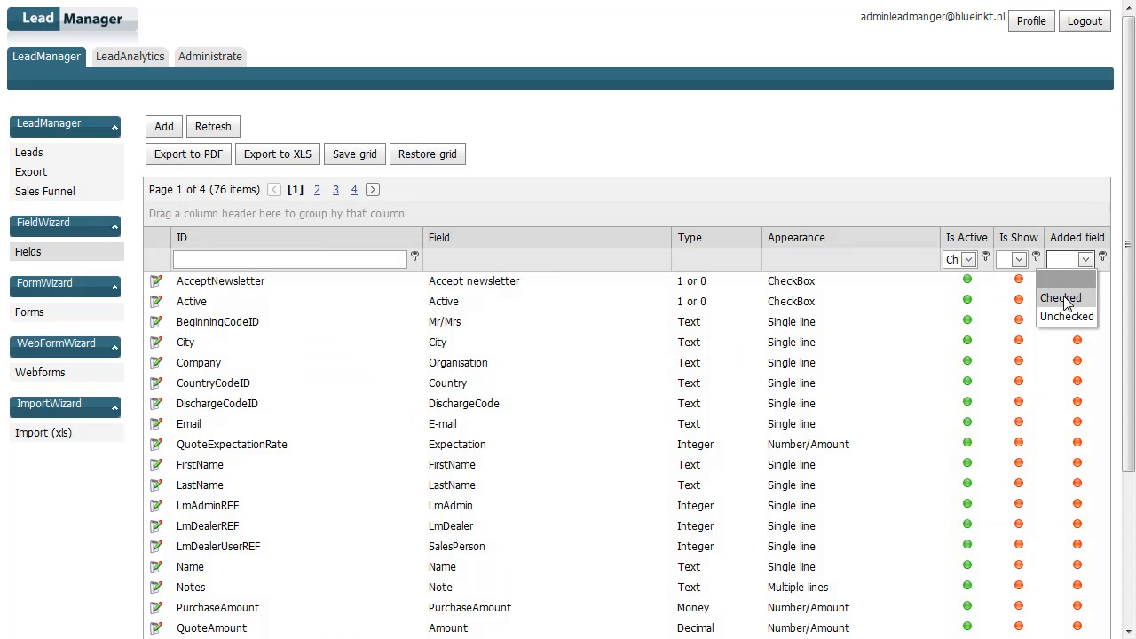
click(1065, 298)
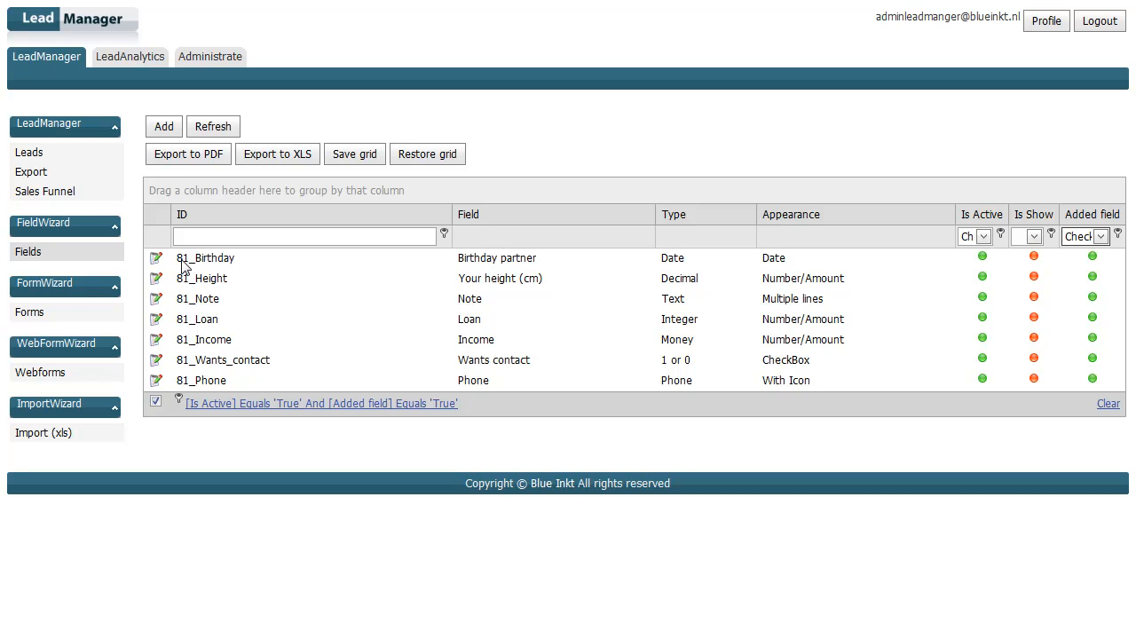
drag(182, 261, 262, 303)
drag(177, 320, 298, 382)
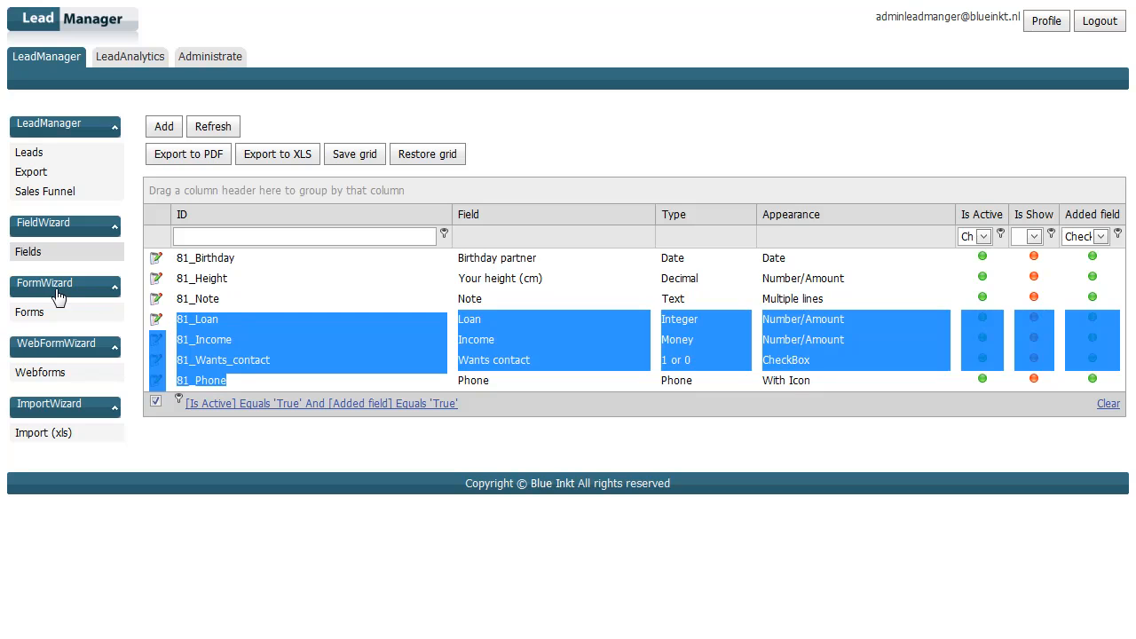
Create a new form named Form A in the FormWizard with Manual enabled, then save and close it.
click(39, 313)
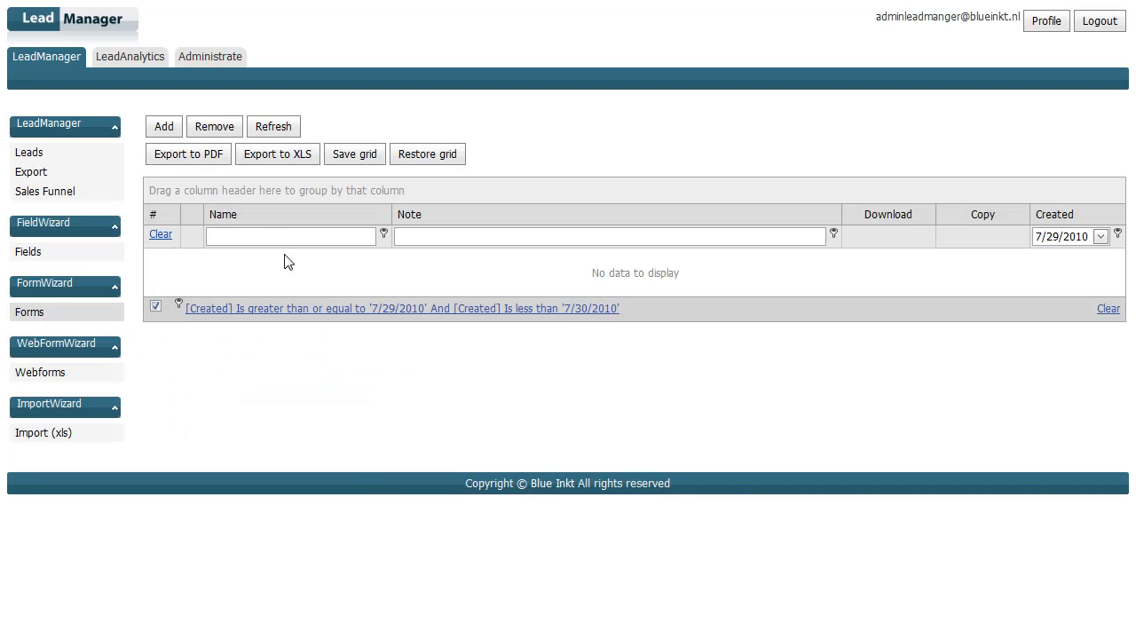
click(164, 130)
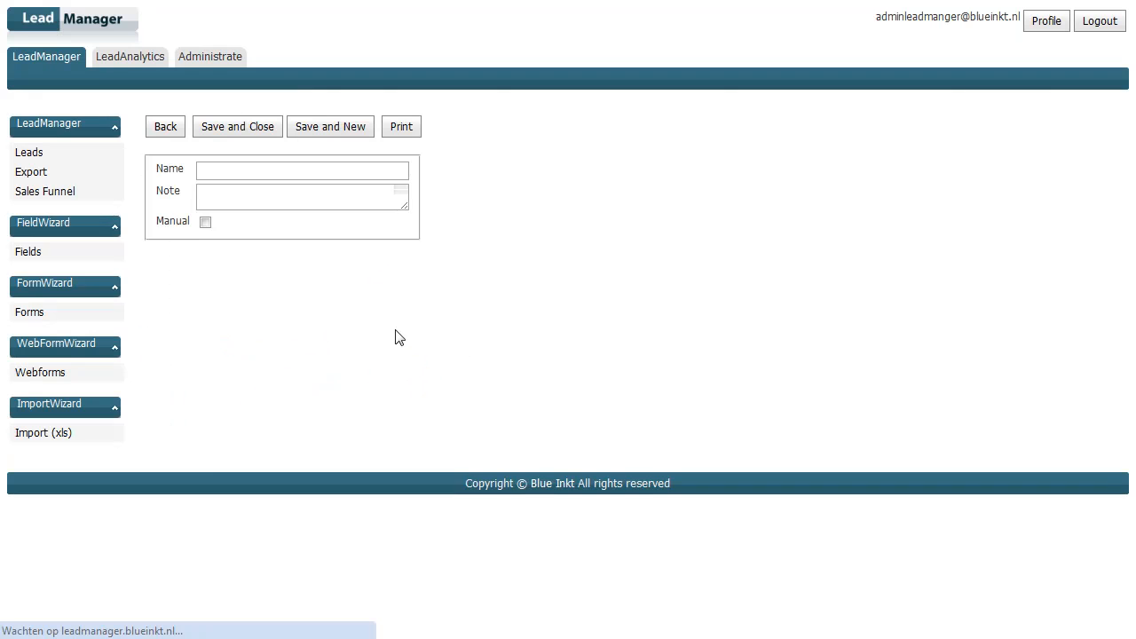
click(284, 172)
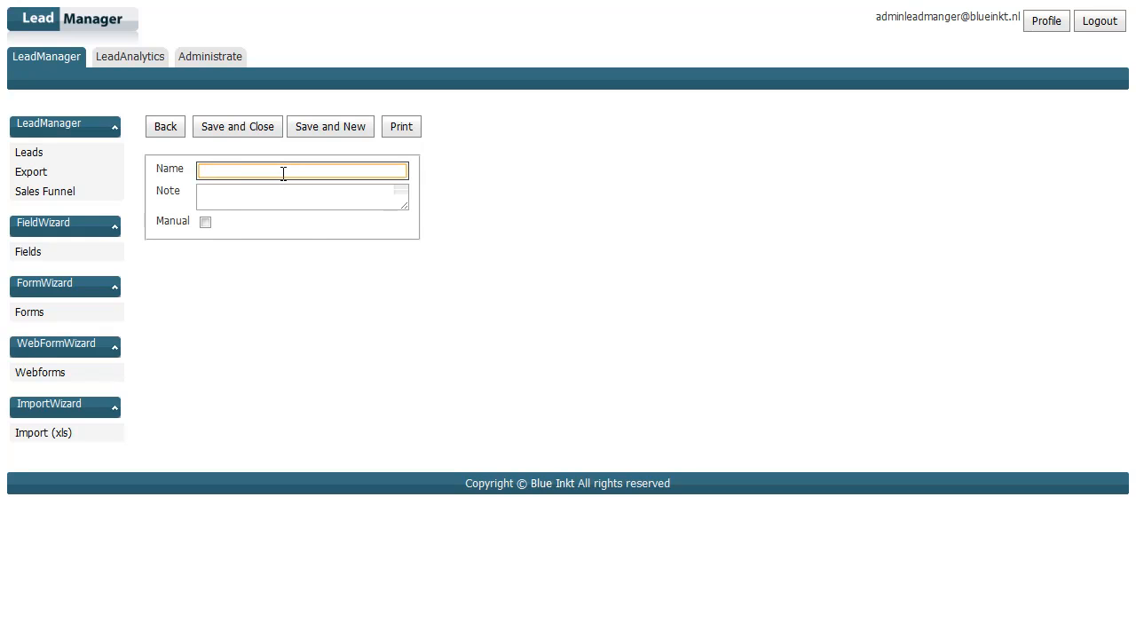
text(Form A)
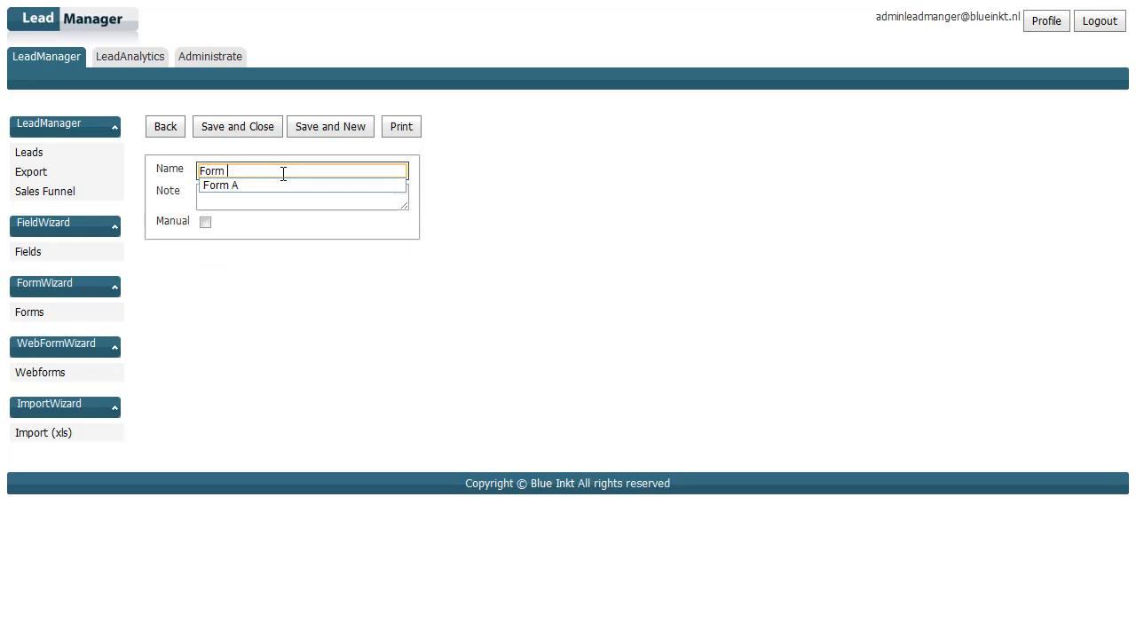
click(241, 203)
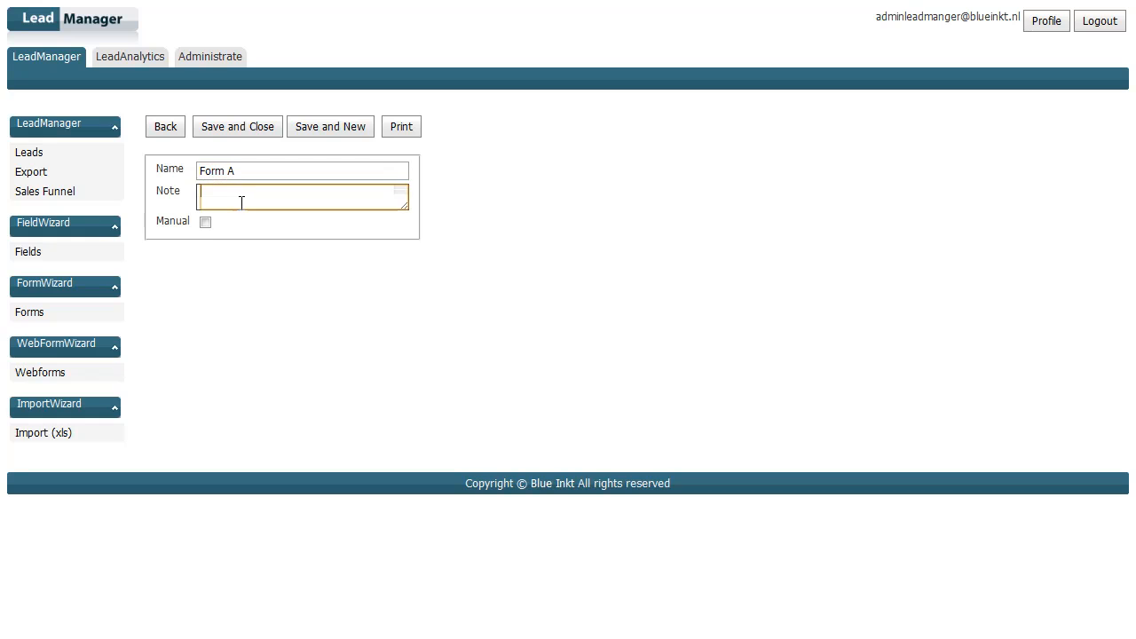
click(205, 223)
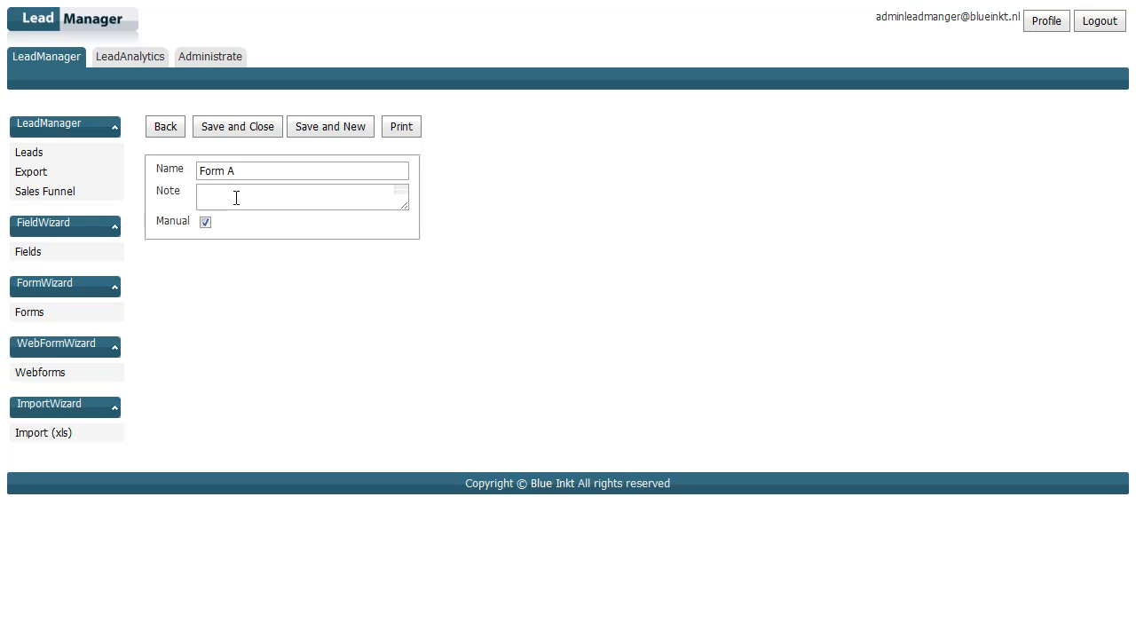
click(238, 134)
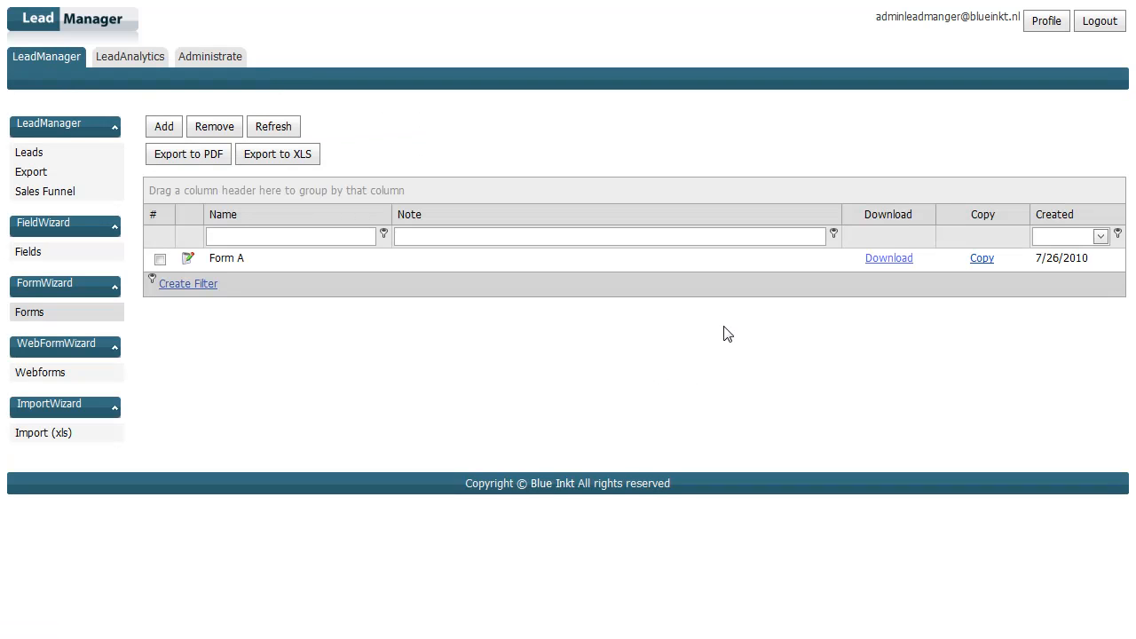
Open Form A for editing and show the default fields in both the available and the assigned field lists.
click(187, 258)
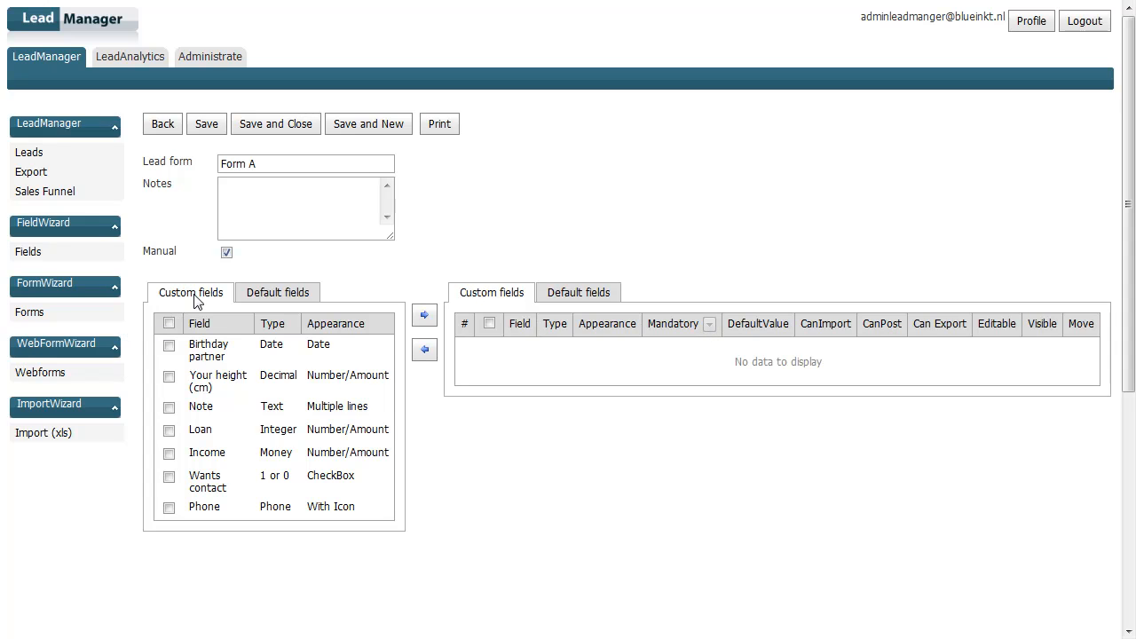
click(278, 294)
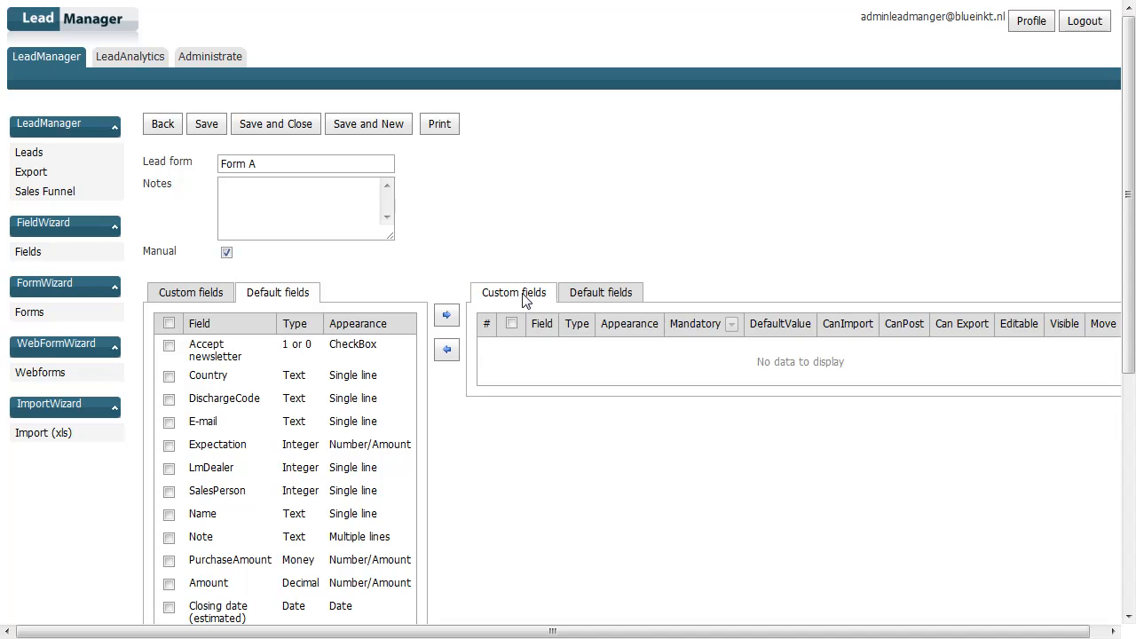
click(622, 294)
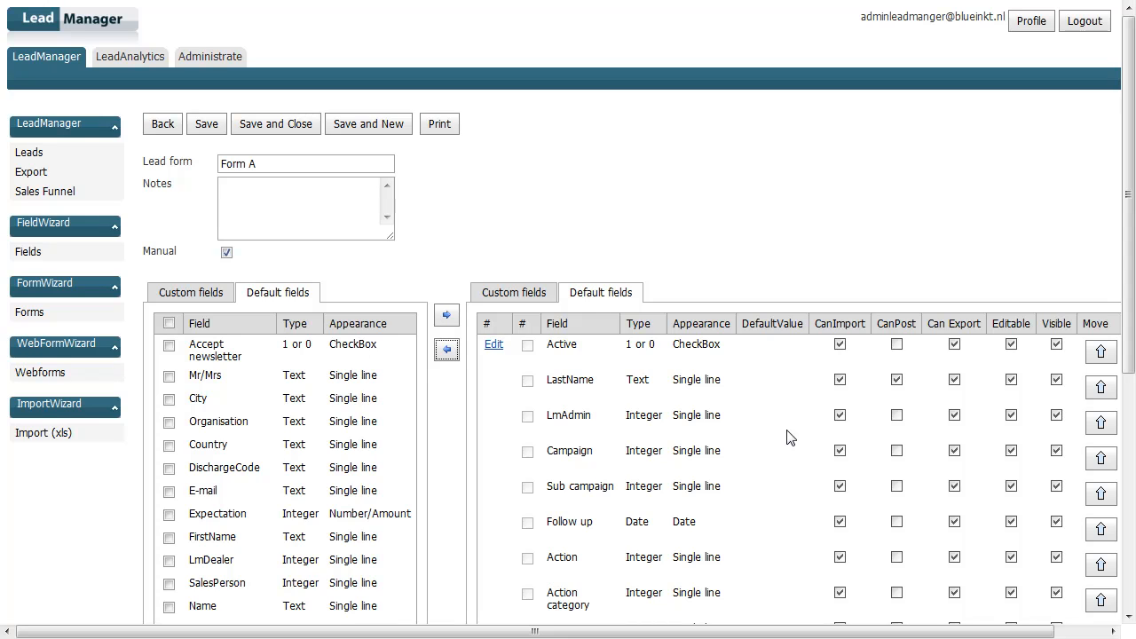
scroll(790, 438, down, 1)
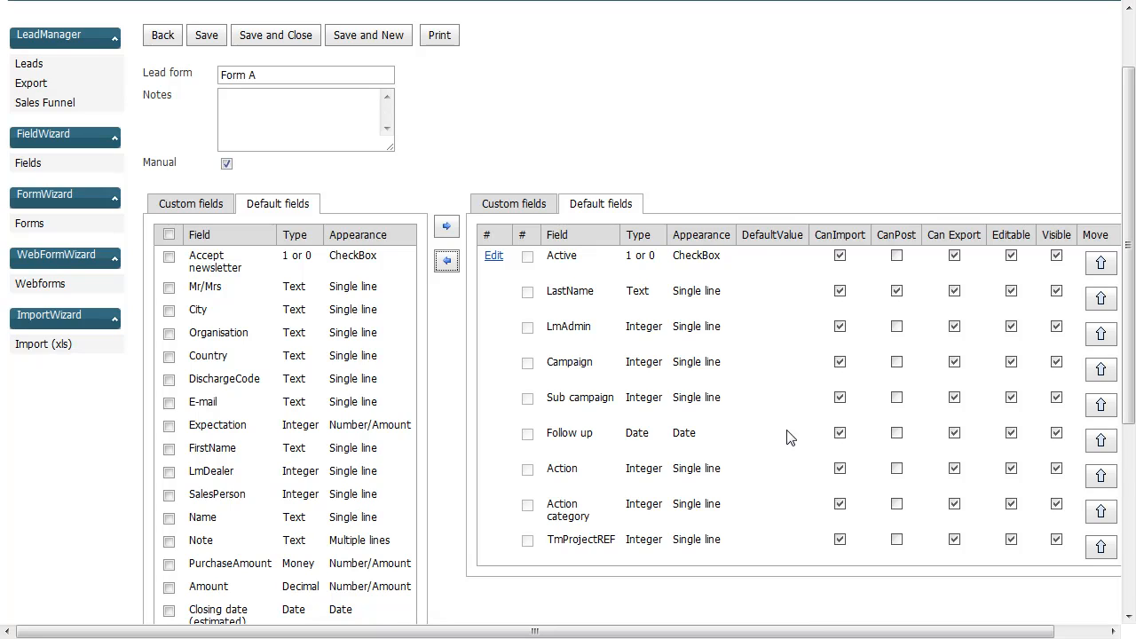
Add the default fields Mr/Mrs, City, Organisation and Country to Form A.
click(168, 311)
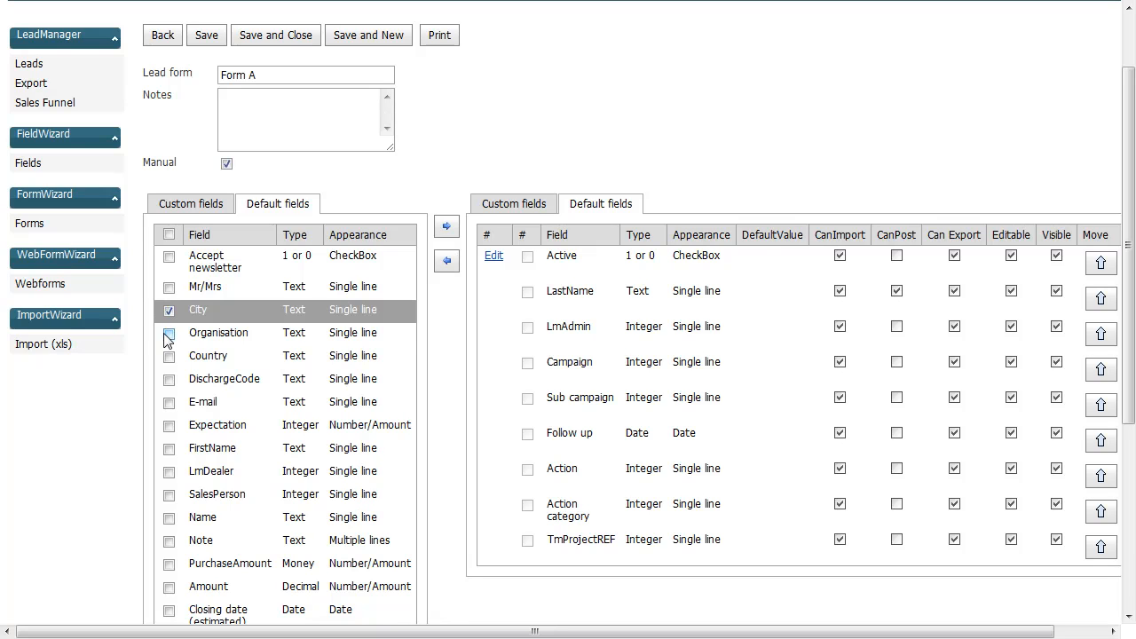
click(169, 335)
click(169, 288)
click(169, 357)
click(447, 226)
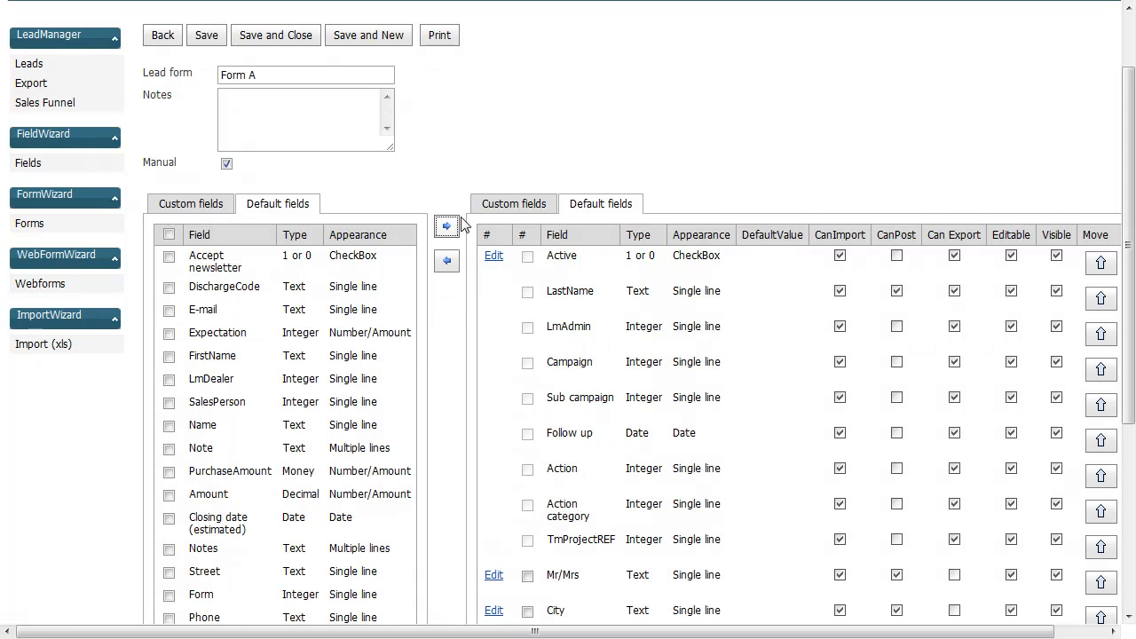
scroll(759, 386, down, 3)
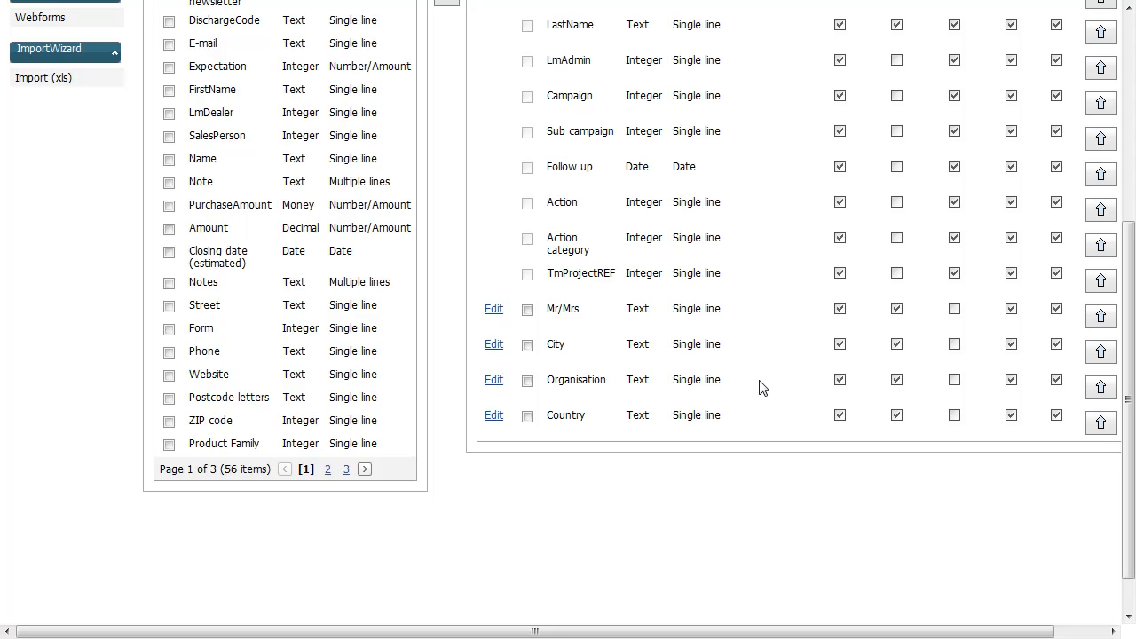
scroll(759, 386, up, 3)
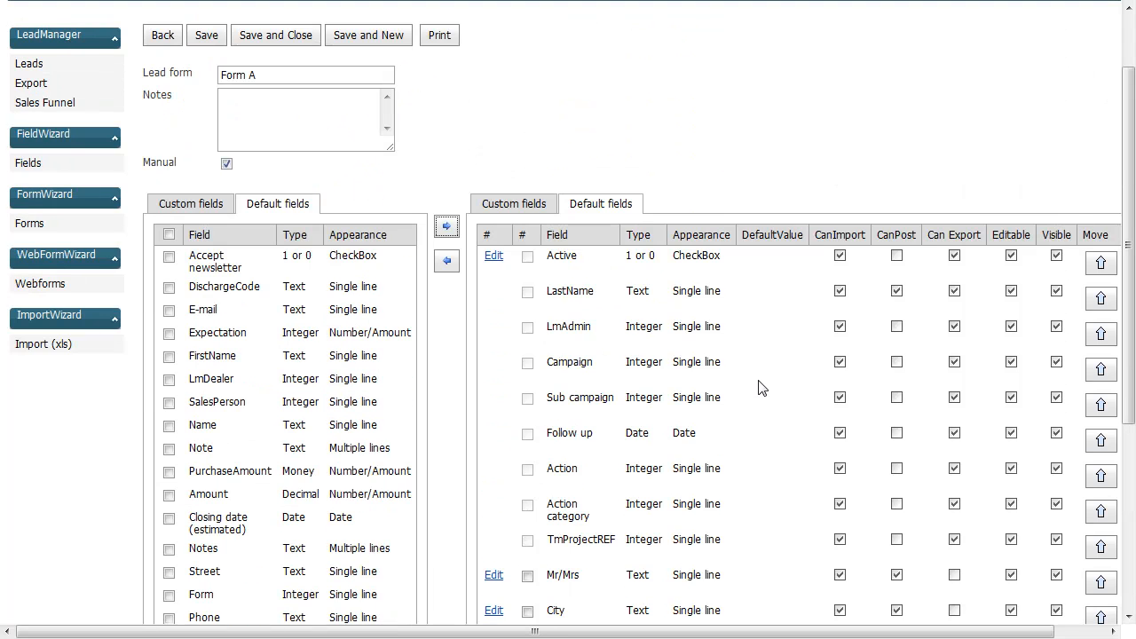
Add the custom fields Birthday partner, Your height (cm) and Note to Form A.
click(184, 211)
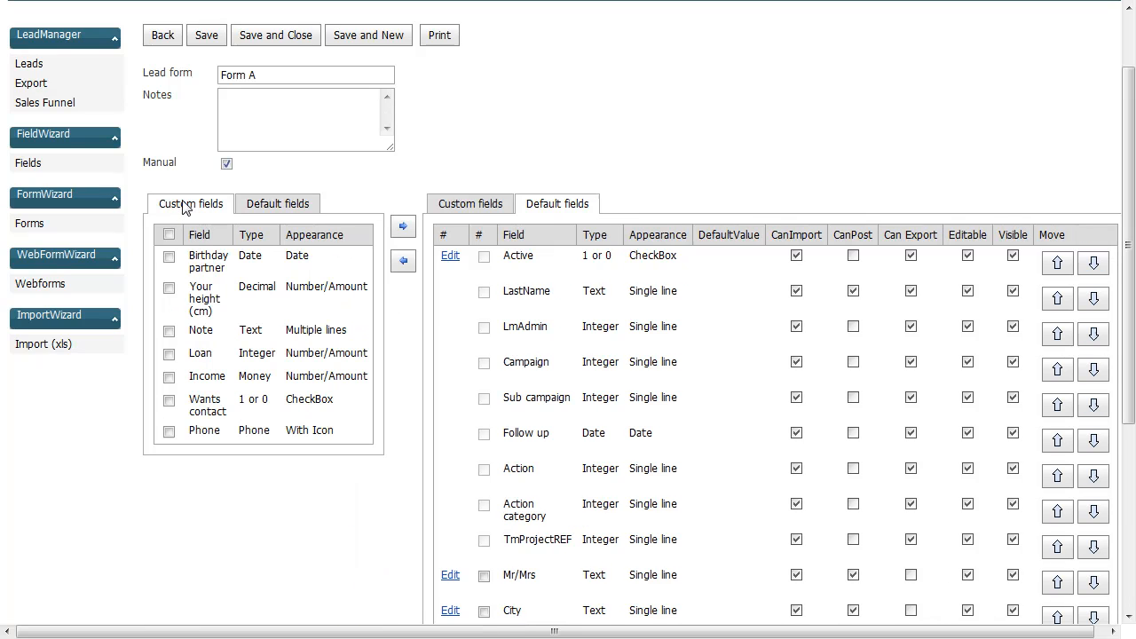
click(471, 206)
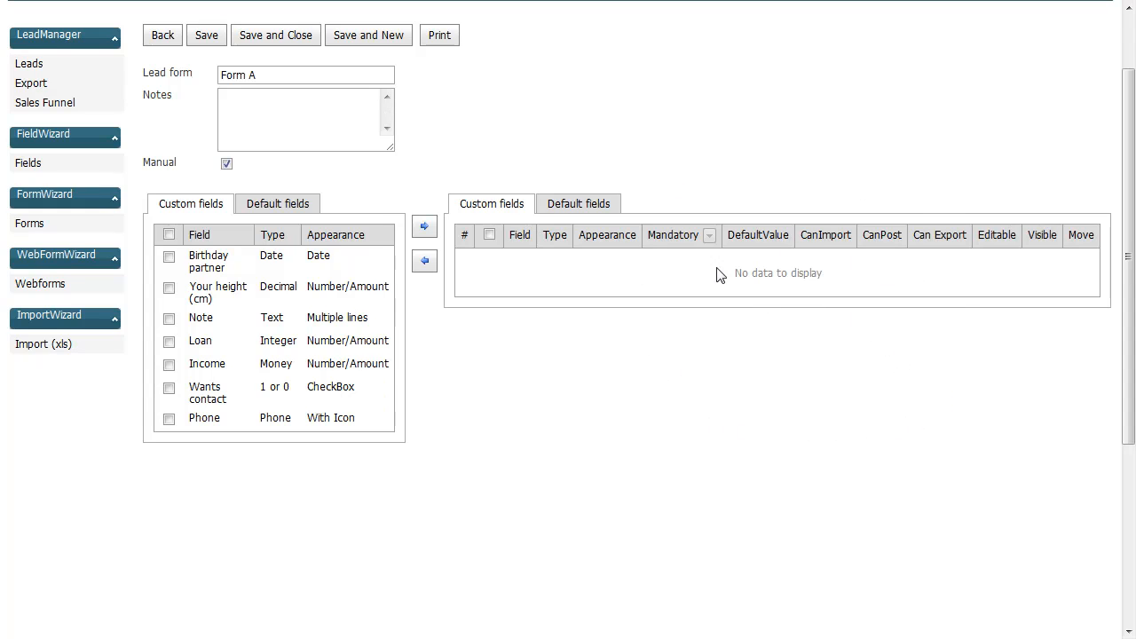
click(169, 257)
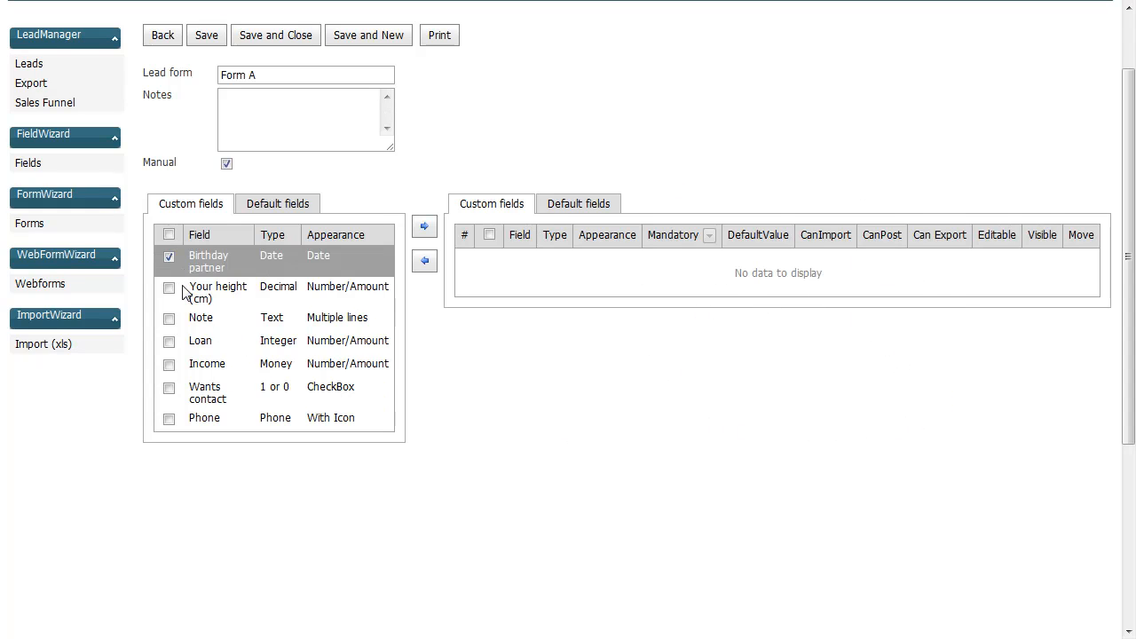
click(169, 289)
click(169, 319)
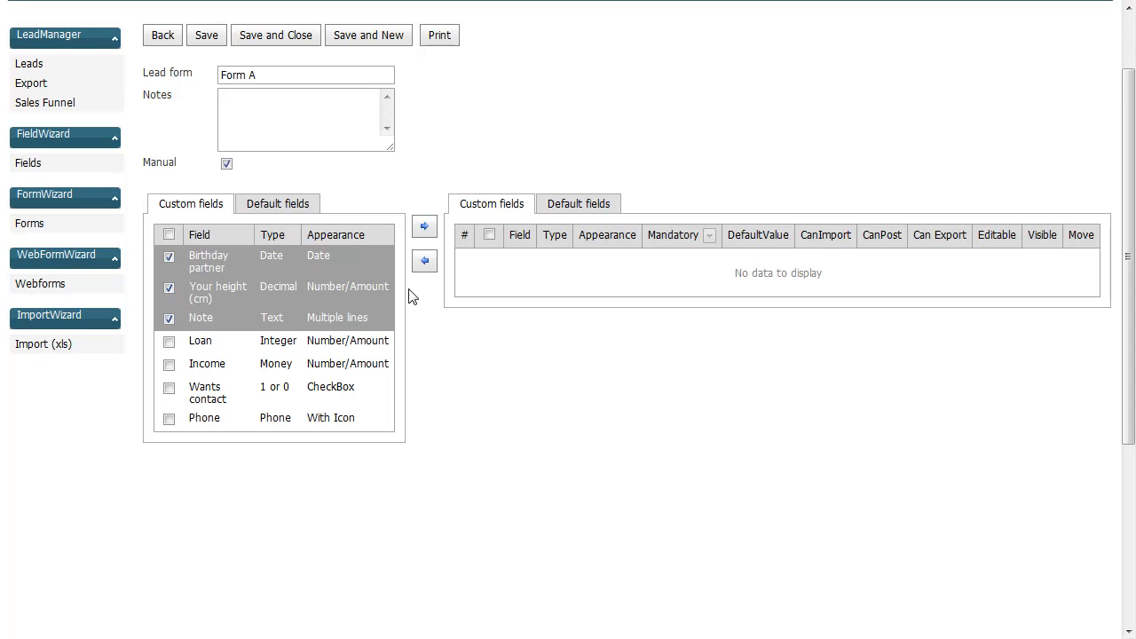
click(423, 227)
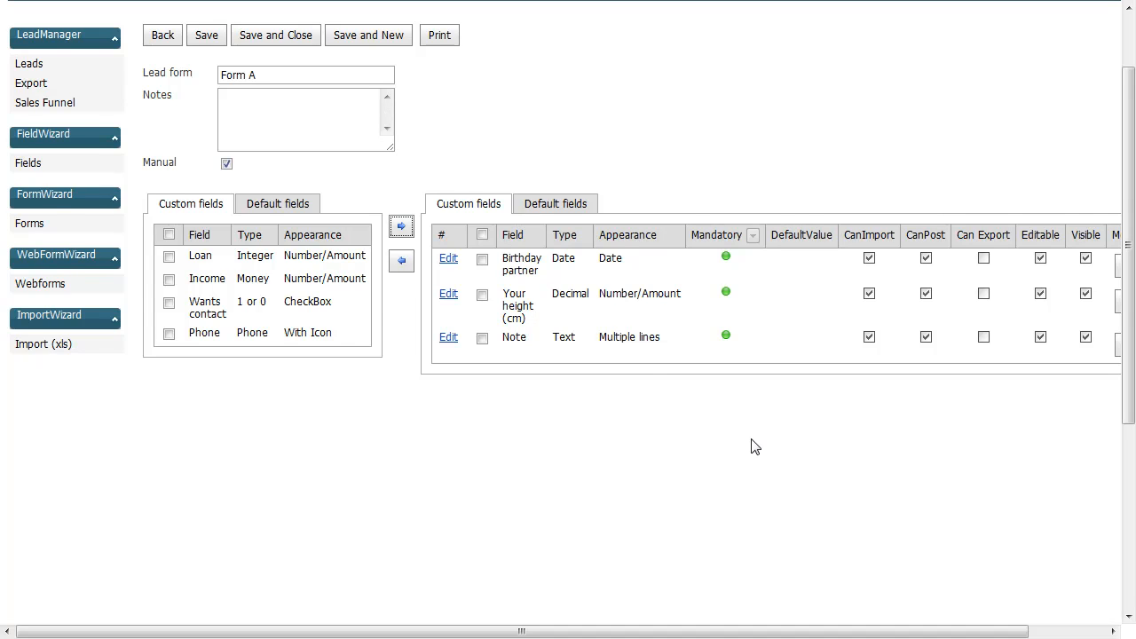
Start a new lead and review the default and custom fields that Form A provides.
scroll(753, 446, up, 2)
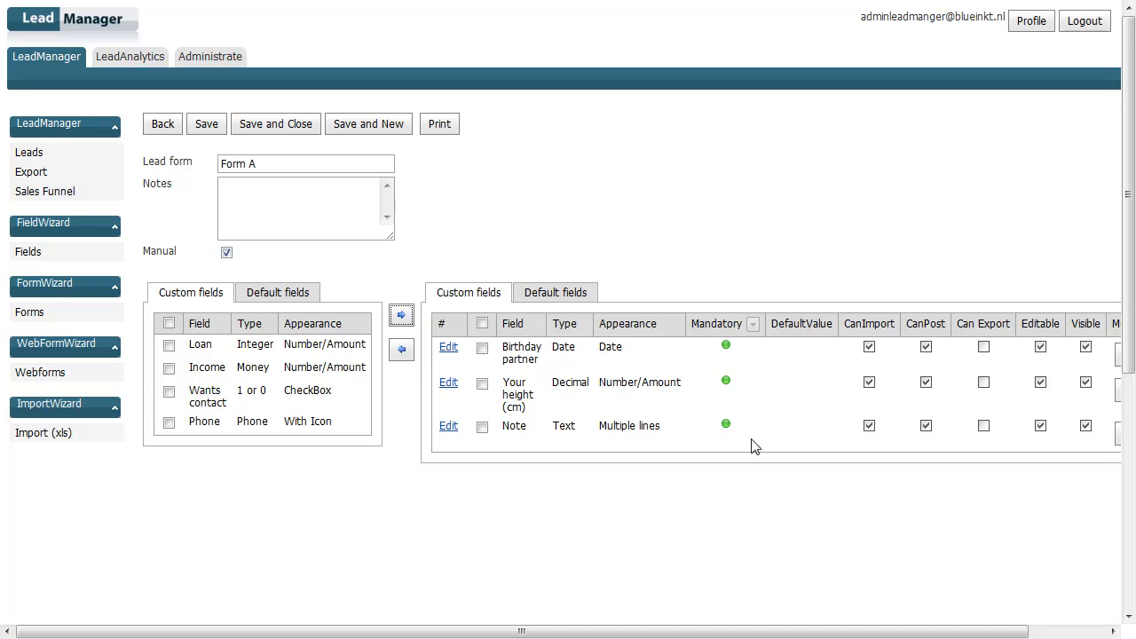
click(29, 153)
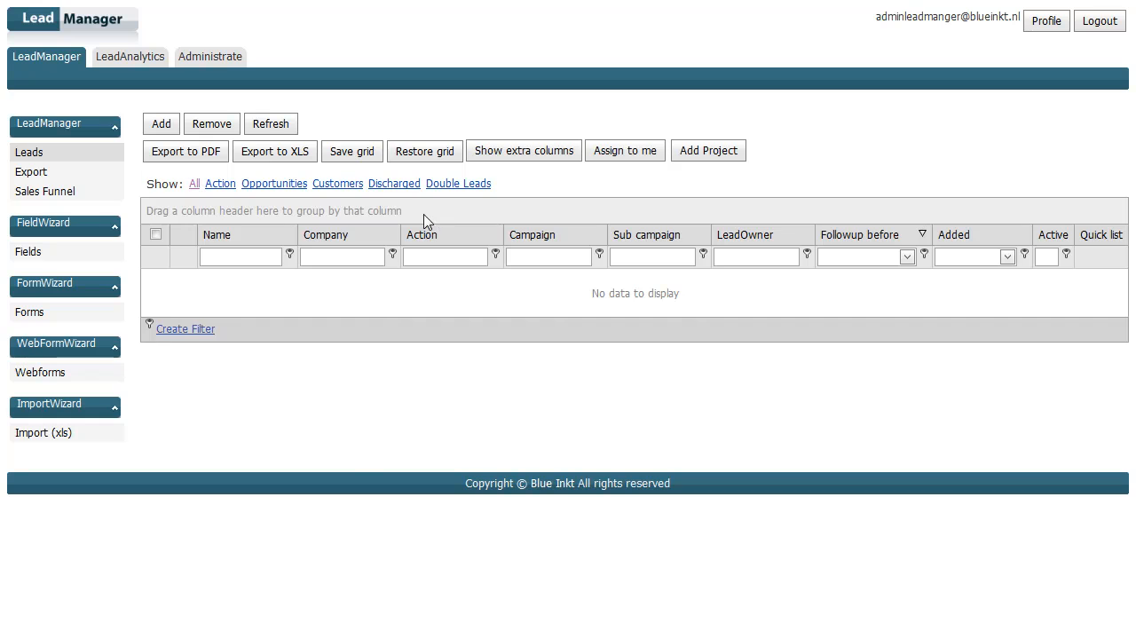
click(162, 123)
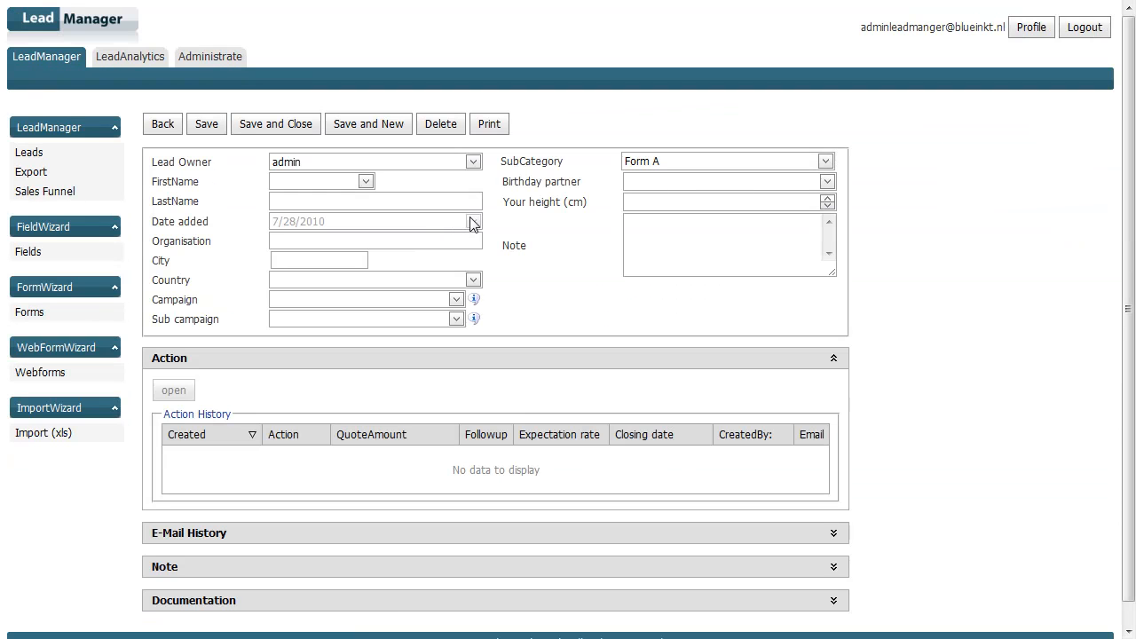
drag(514, 162, 588, 164)
drag(170, 162, 221, 318)
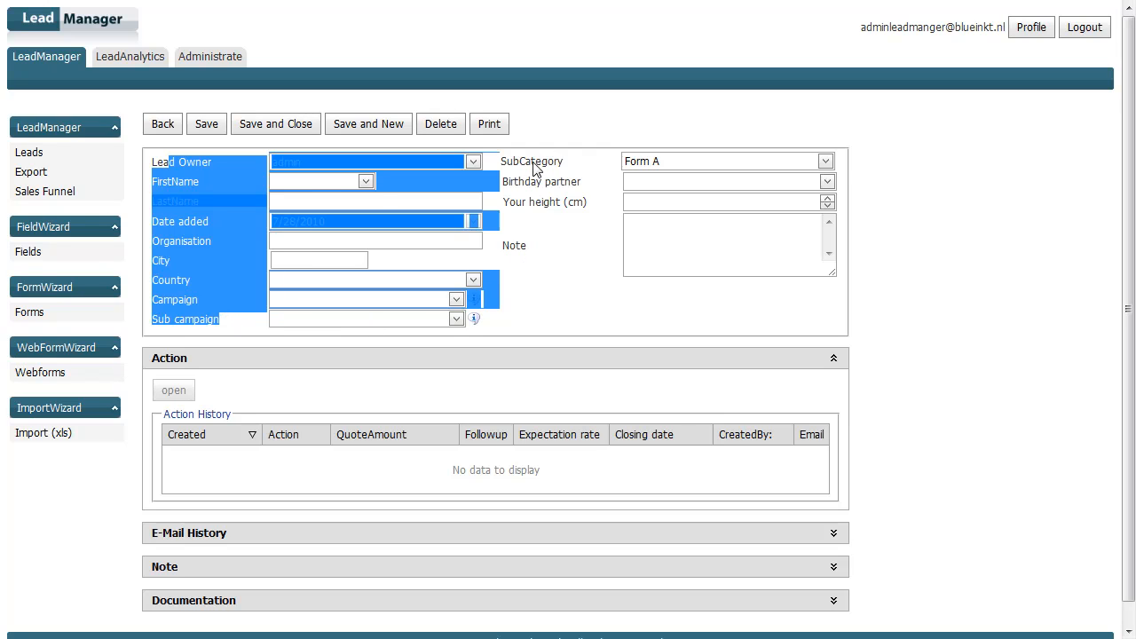
drag(533, 163, 561, 219)
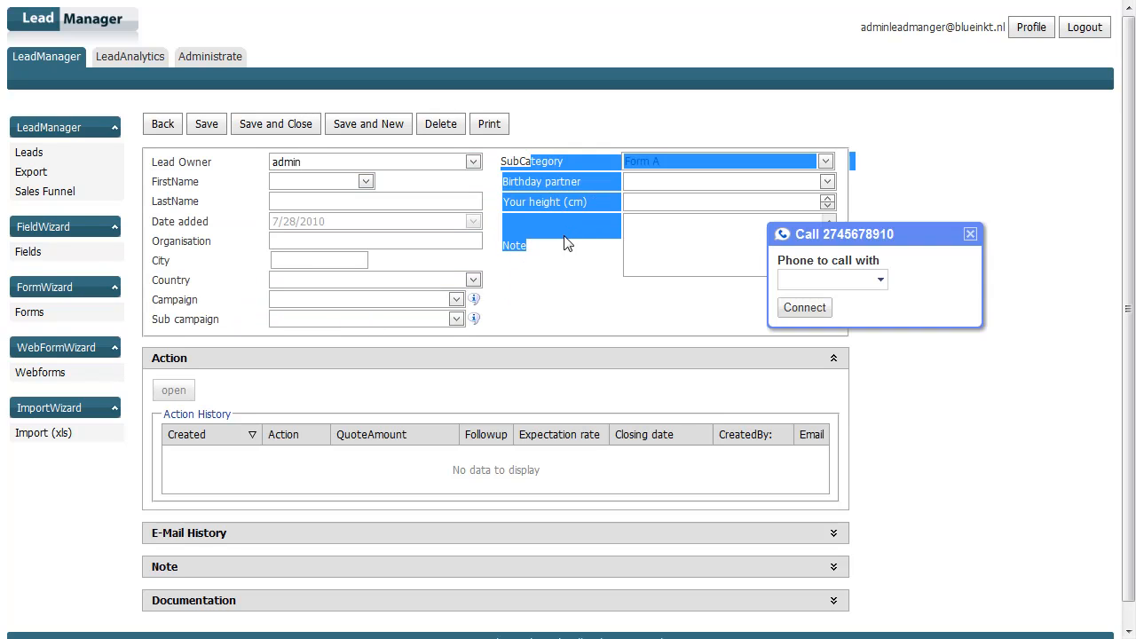
click(692, 255)
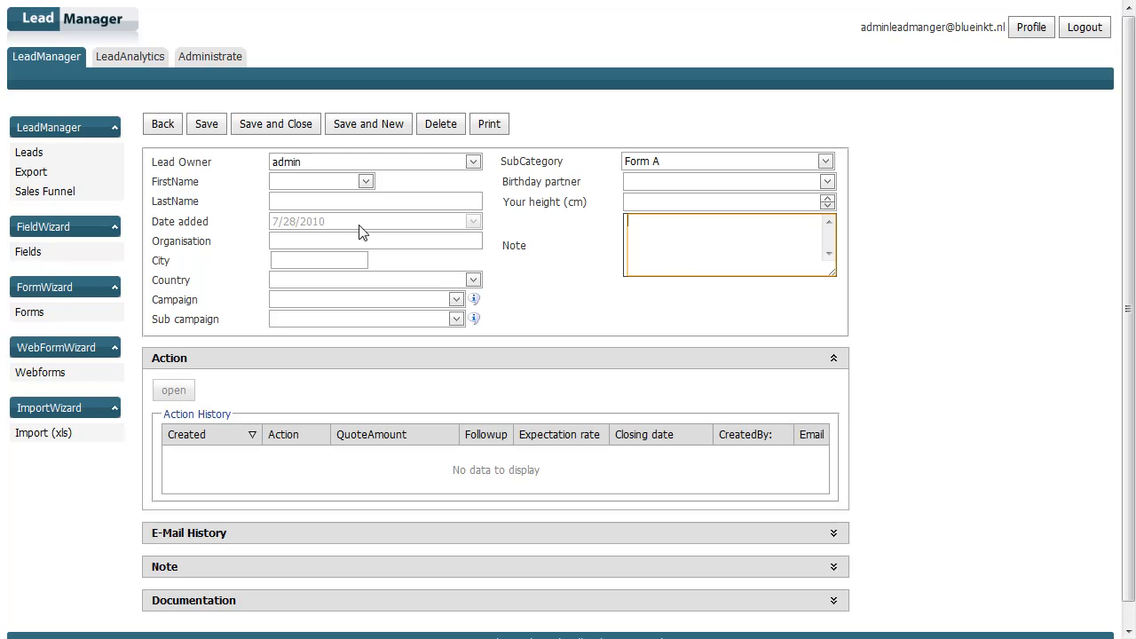
Enter x as the last name, set the campaign to Unknown and try to save the lead.
click(299, 201)
text(x)
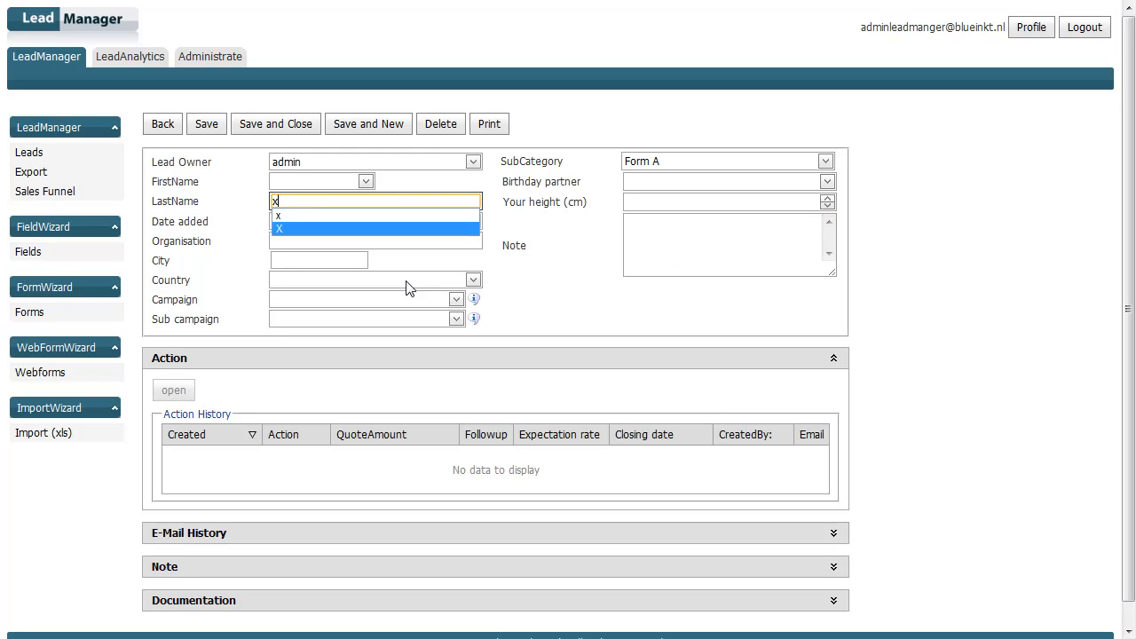
click(455, 300)
click(374, 319)
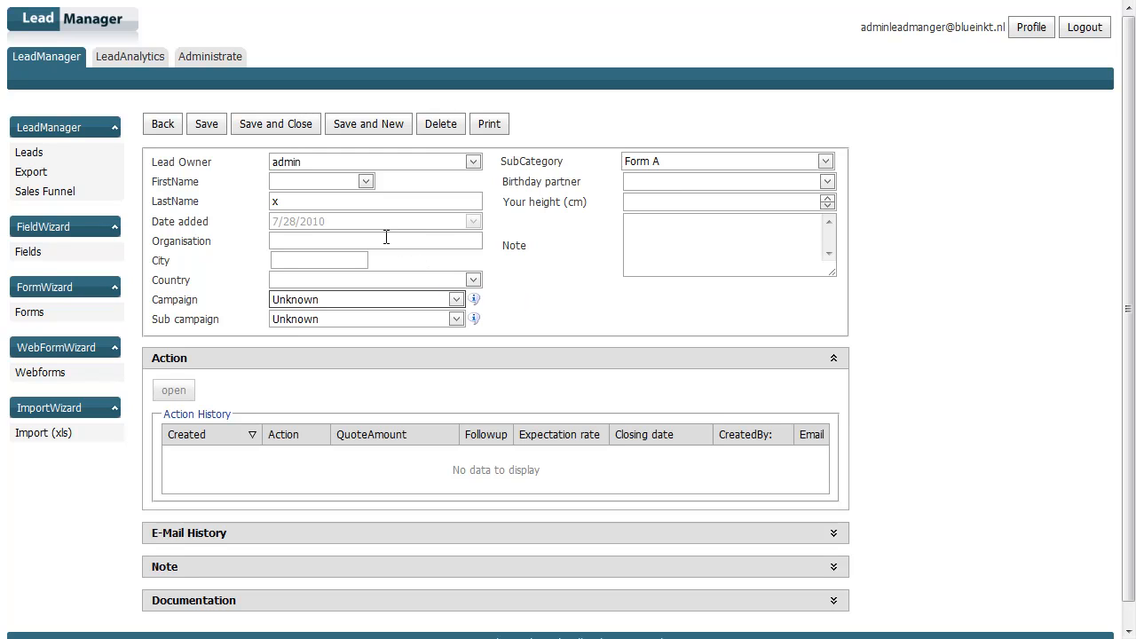
click(206, 126)
click(206, 126)
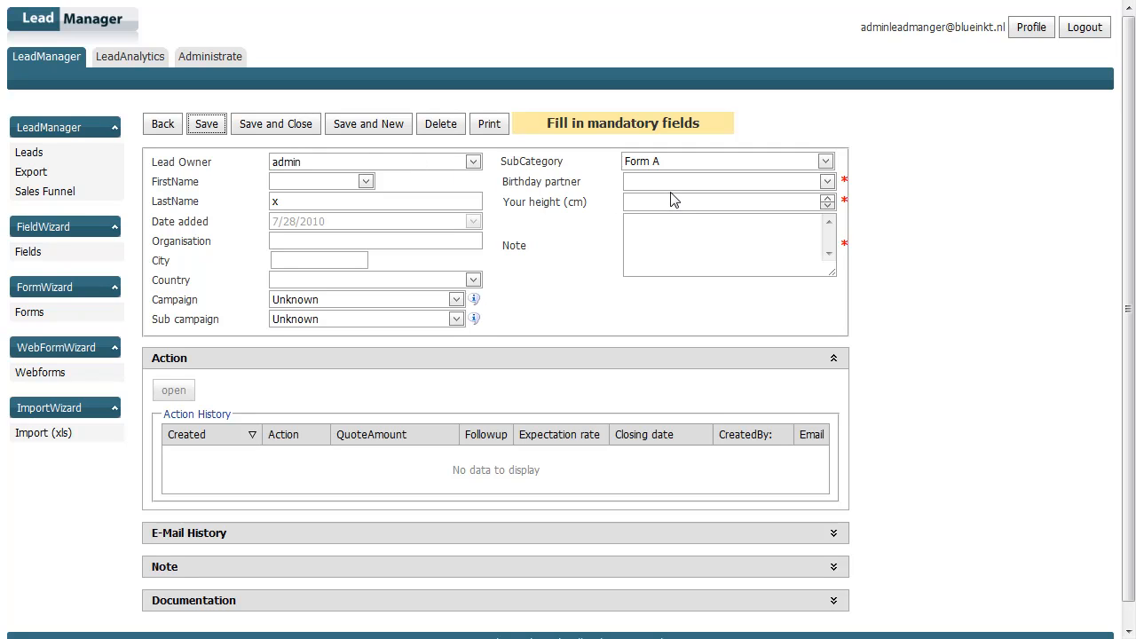
Fill in the mandatory Birthday partner date, set the height to 1.92, enter Notes as the note, and save the lead.
click(819, 182)
click(718, 328)
click(800, 204)
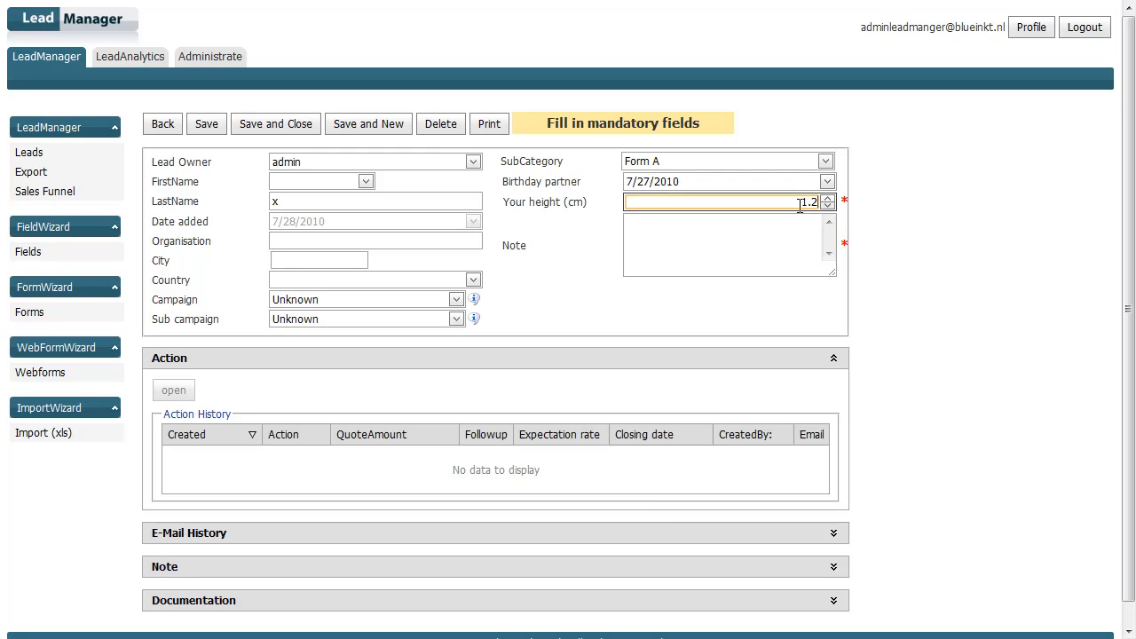
text(1.92)
key(Tab)
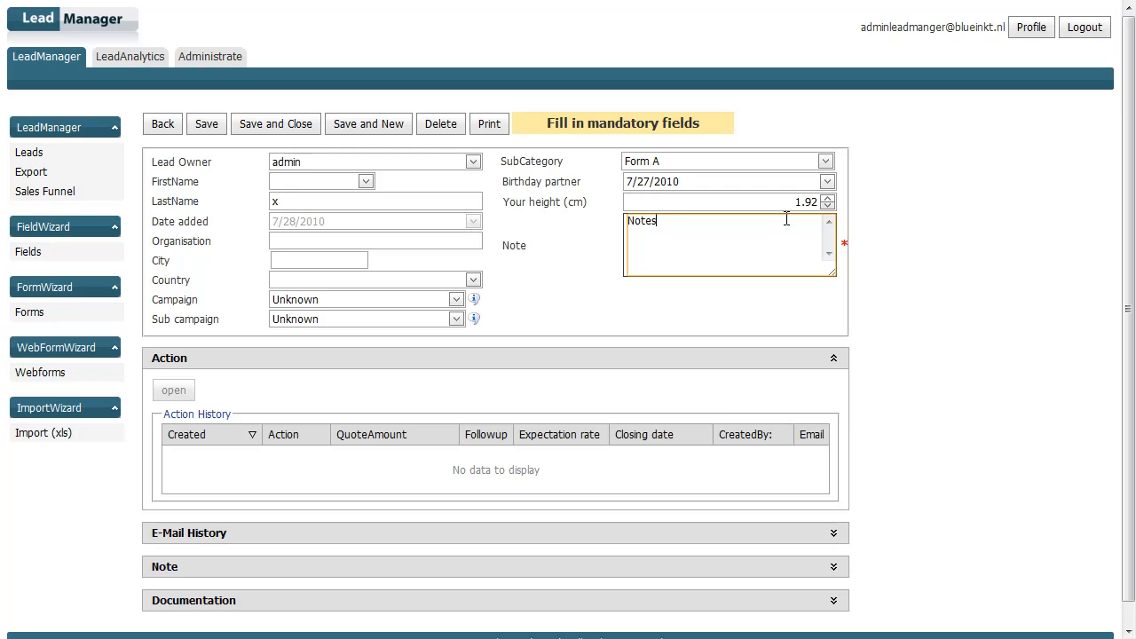
click(964, 289)
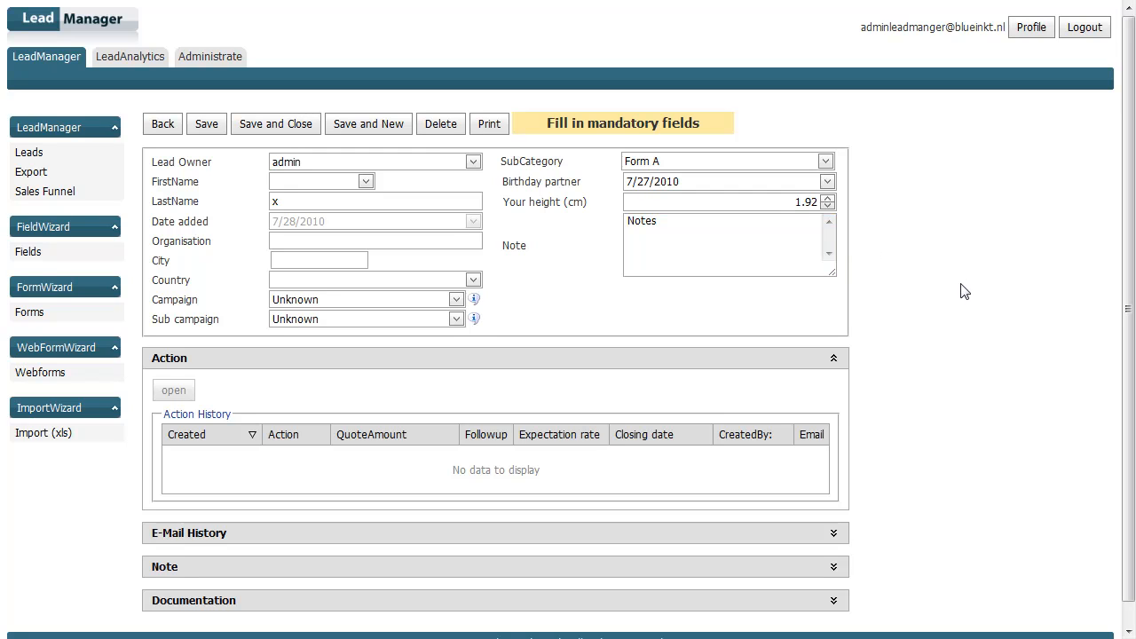
click(207, 124)
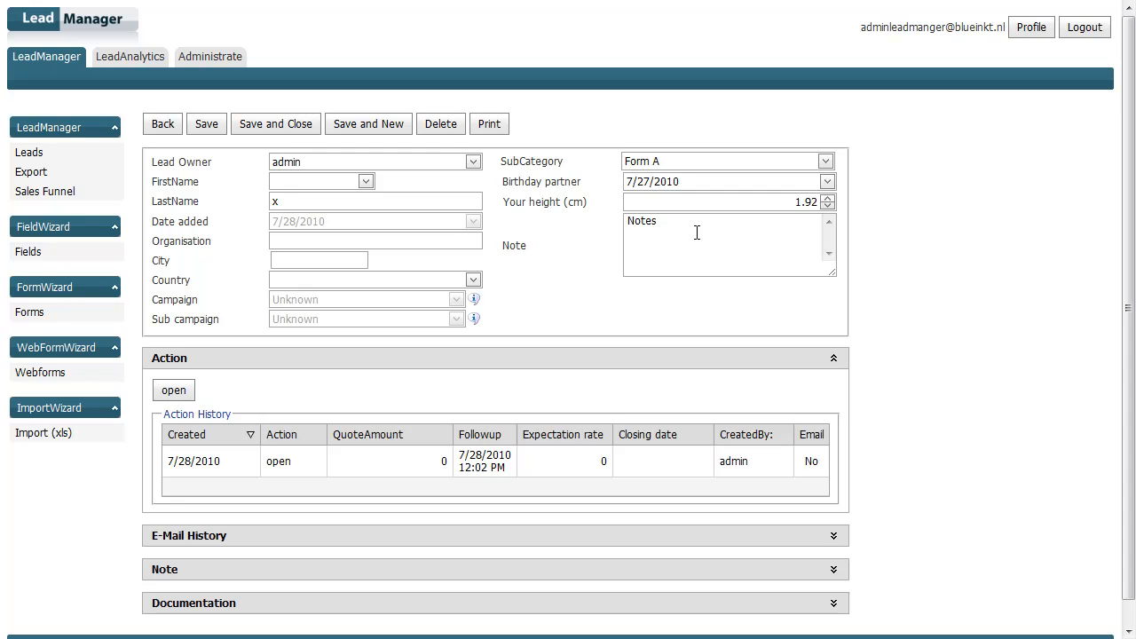
Open Form A for editing and make its Birthday partner field non-mandatory and exportable.
click(30, 316)
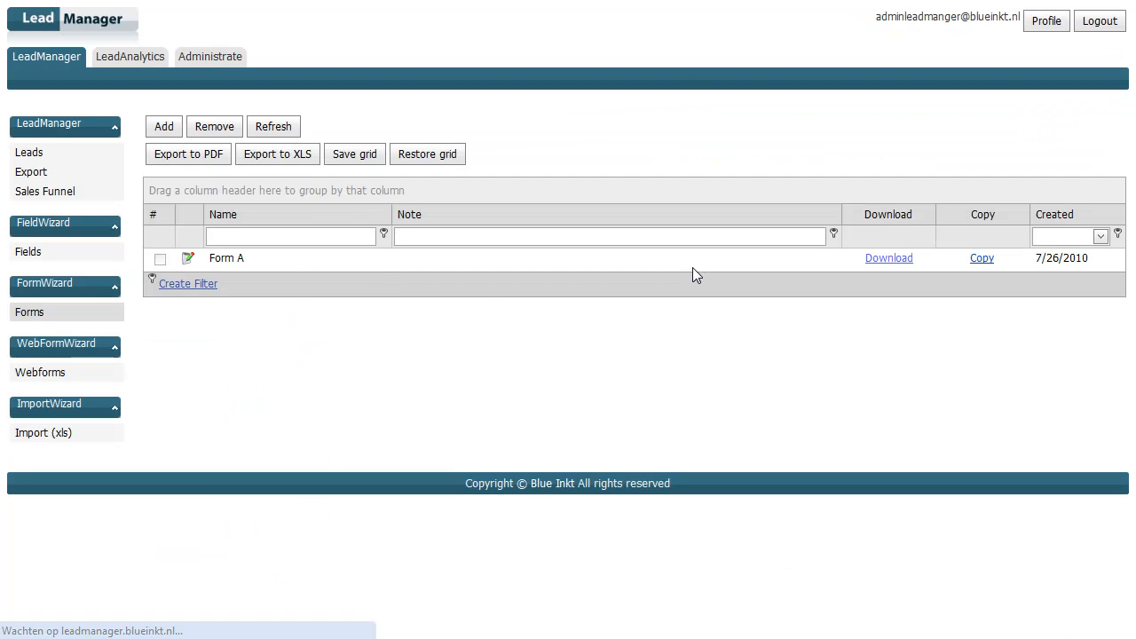
click(188, 259)
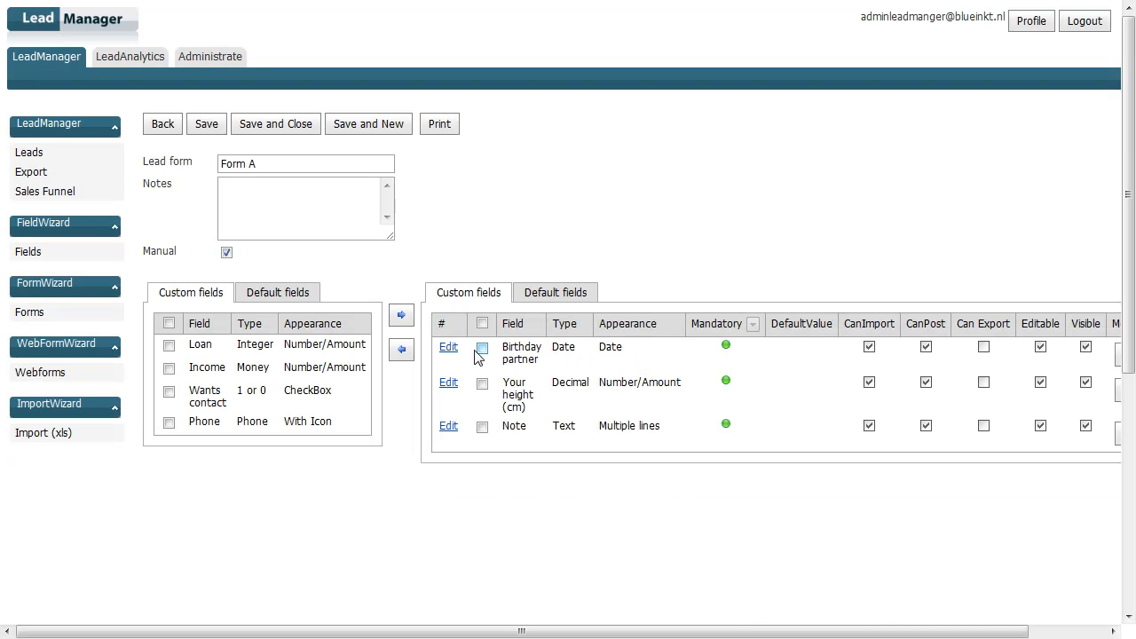
click(453, 350)
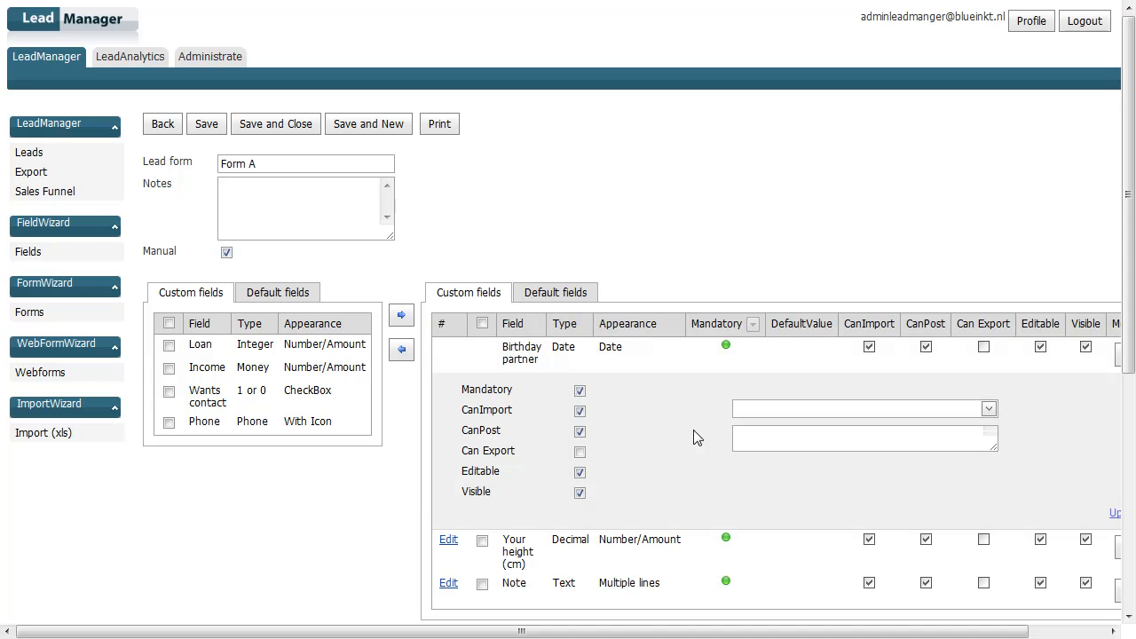
click(580, 391)
click(1116, 518)
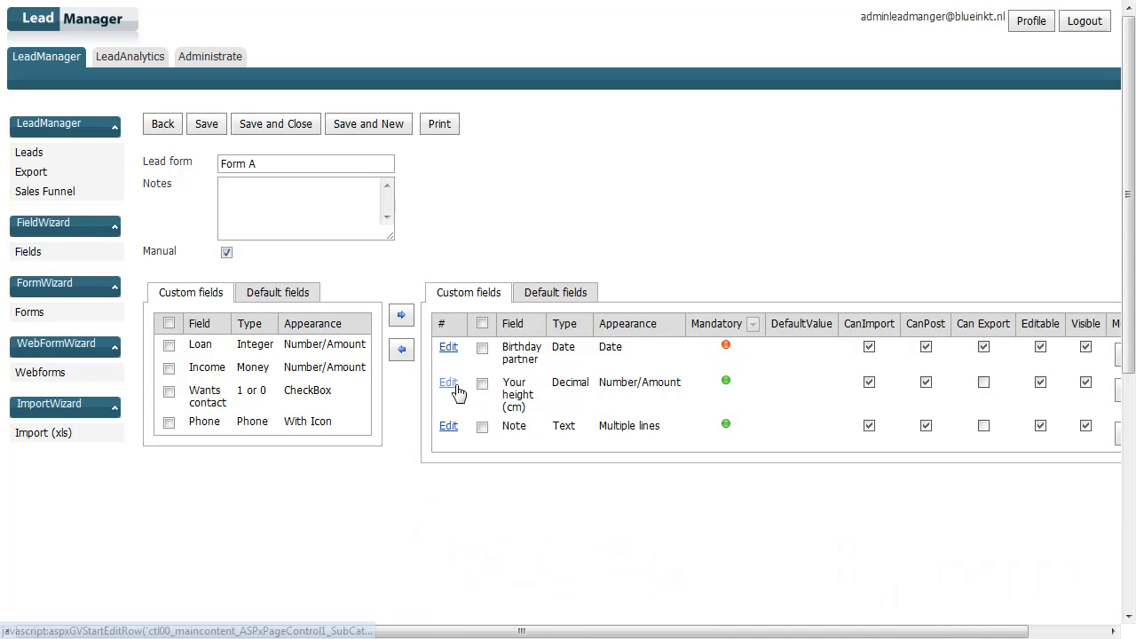
Make the Your height (cm) and Note fields of Form A non-mandatory and exportable.
click(451, 385)
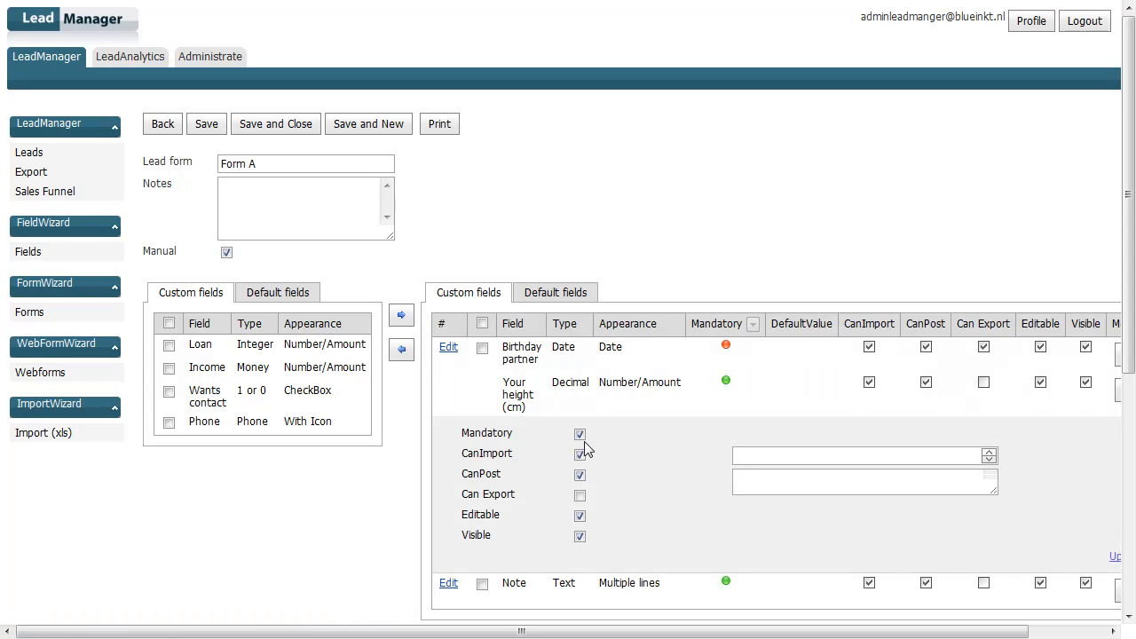
click(580, 434)
click(1114, 556)
click(448, 428)
click(581, 531)
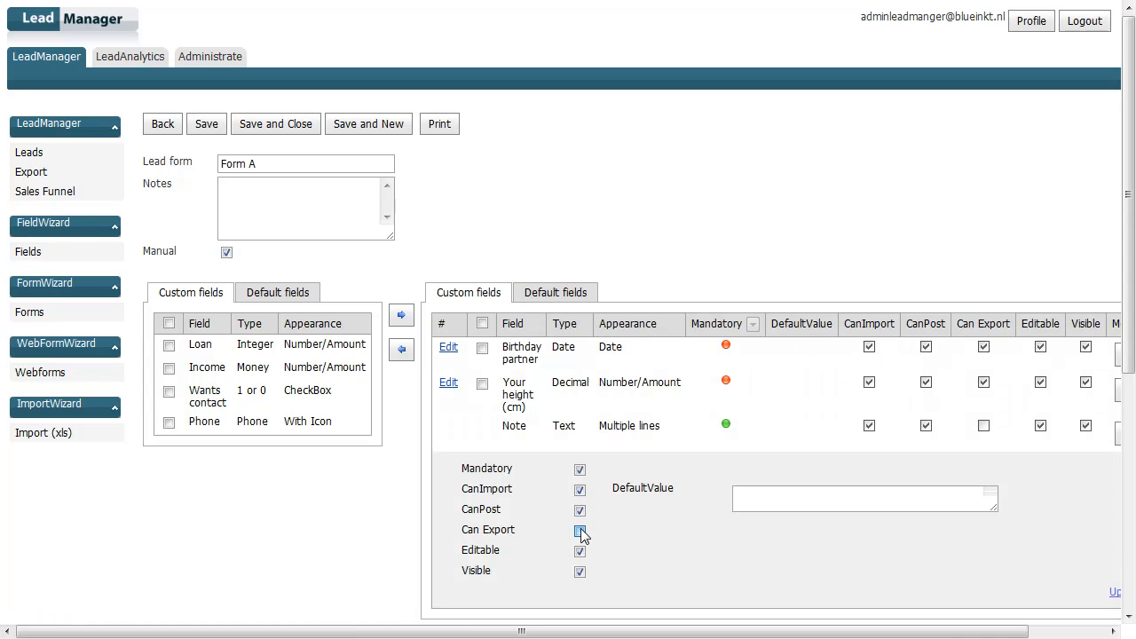
click(580, 471)
click(1116, 595)
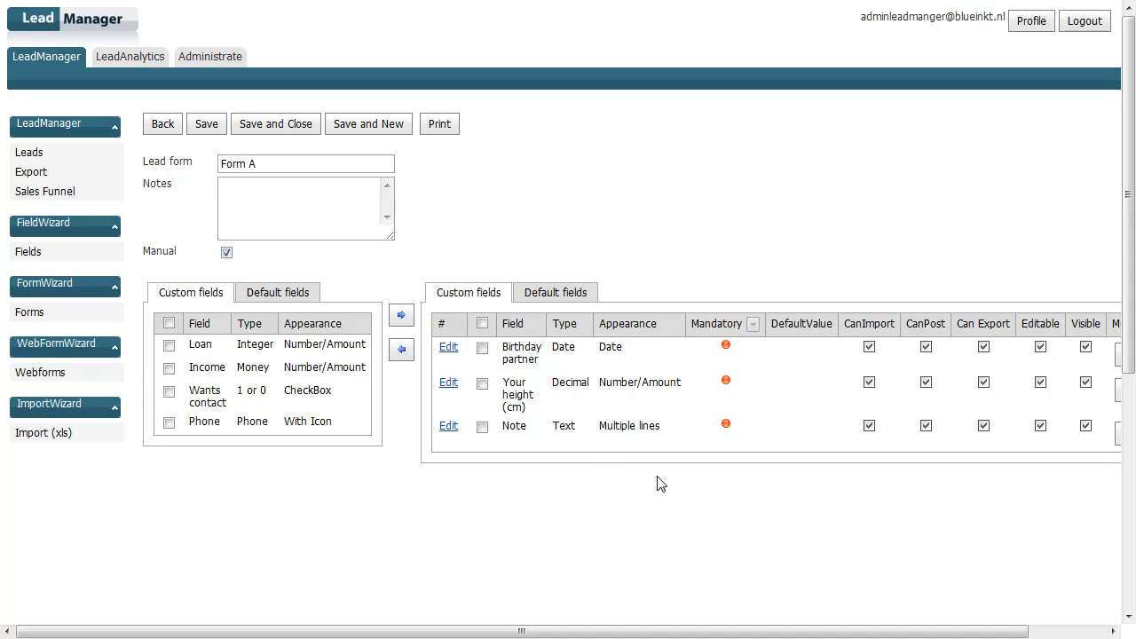
Move the Note field up to first place among the custom fields of Form A.
drag(510, 430, 532, 431)
drag(592, 633, 710, 634)
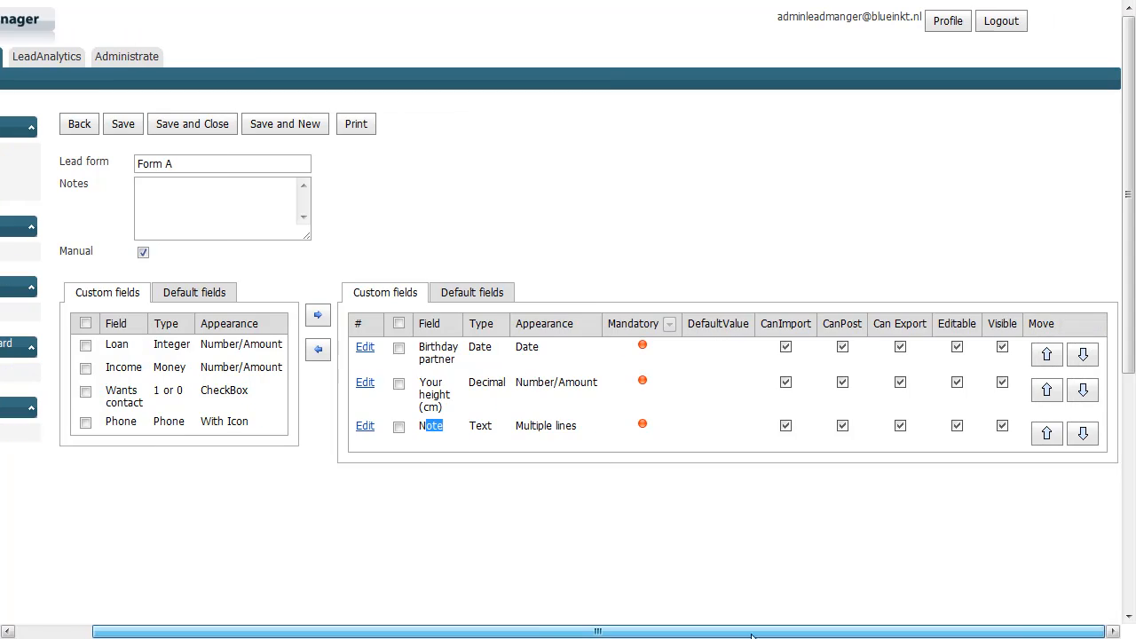
click(1047, 436)
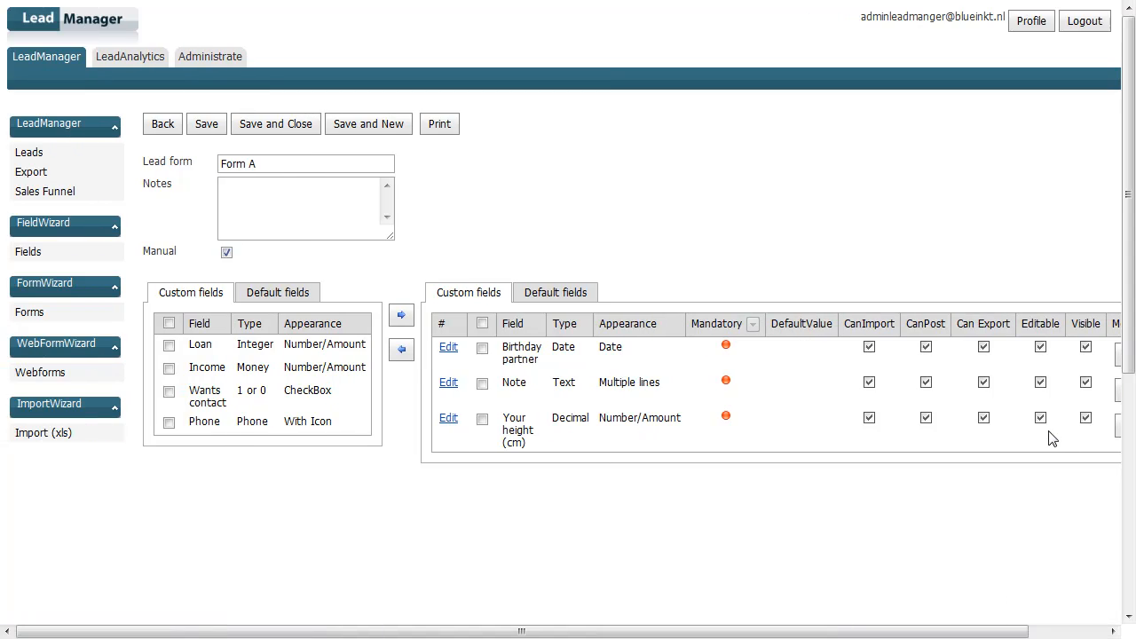
drag(832, 631, 1012, 626)
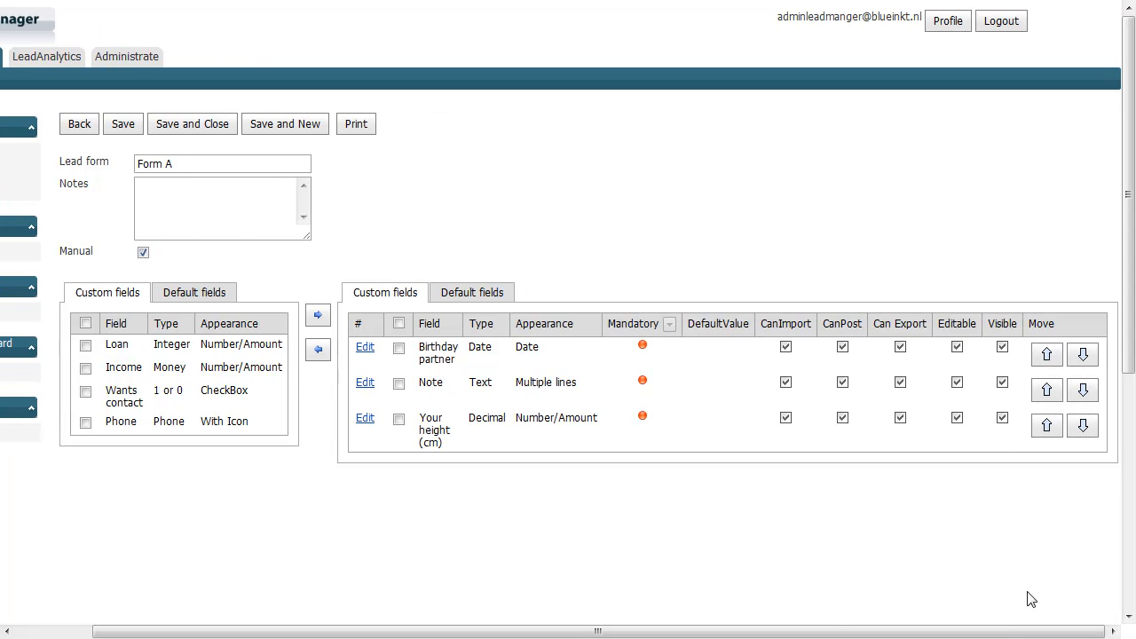
click(1047, 392)
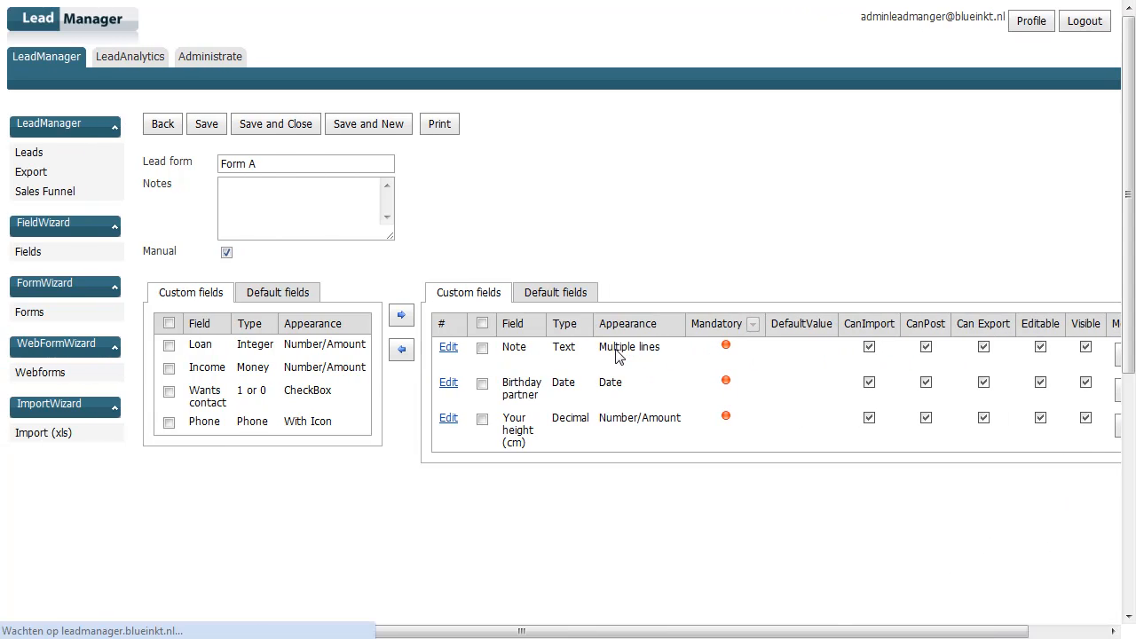
Check the order of the custom fields in Form A and in the saved lead.
drag(511, 347, 526, 353)
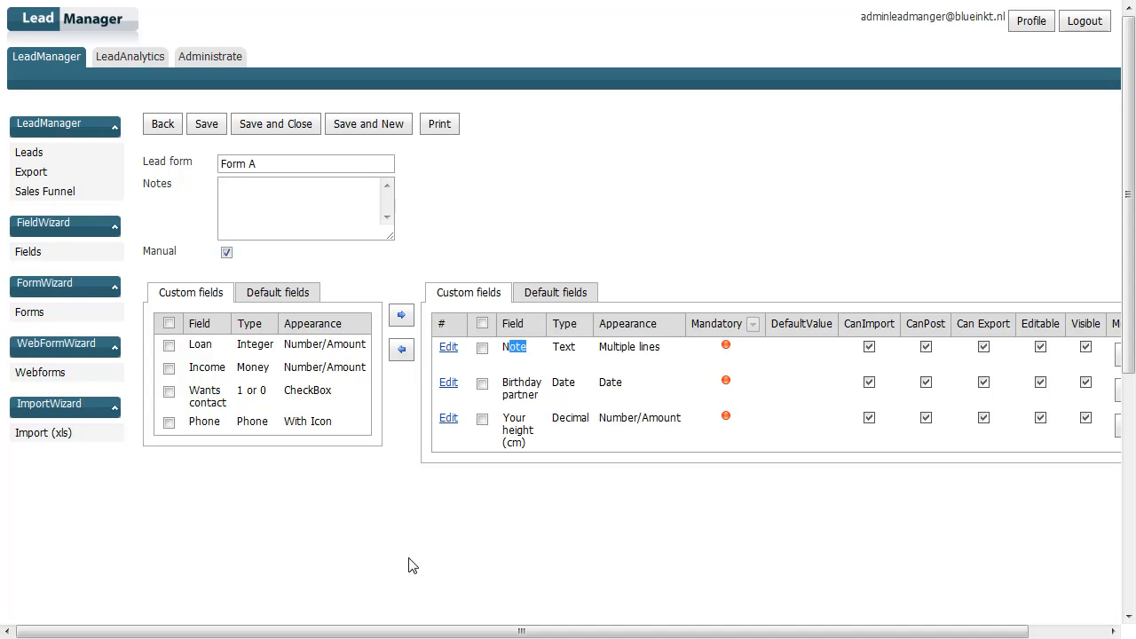
click(36, 153)
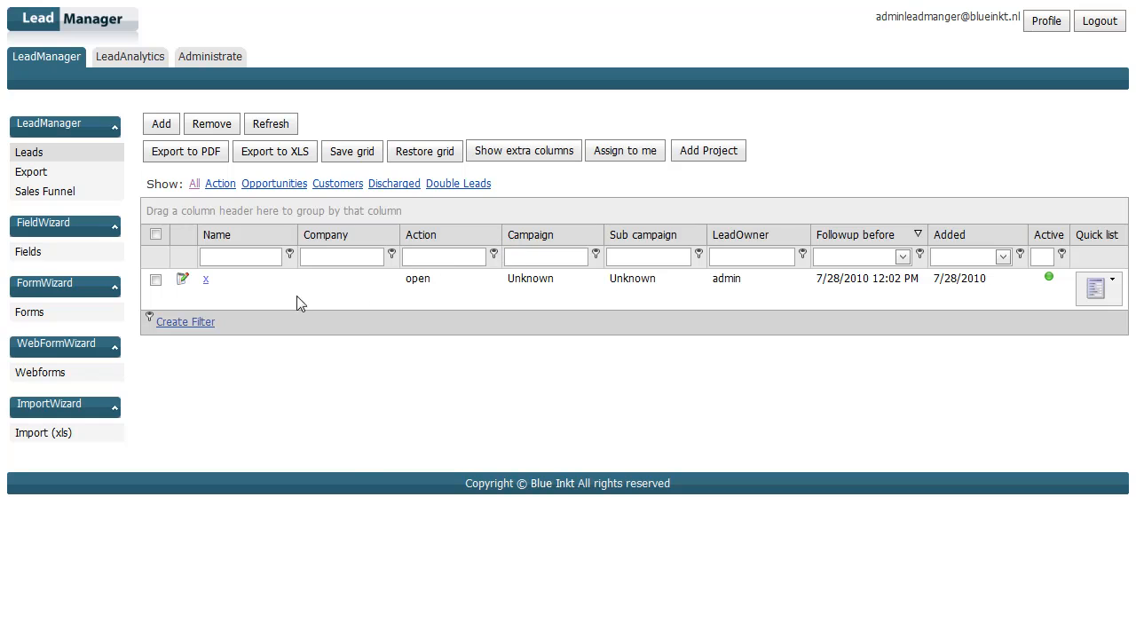
click(183, 281)
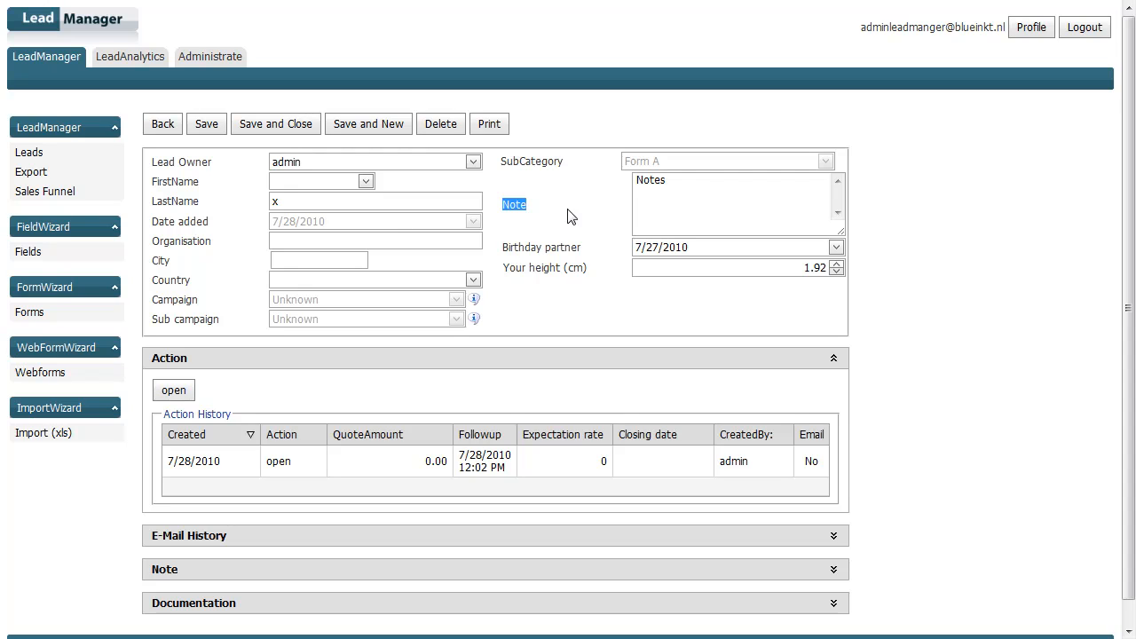
Copy Form A in the FormWizard to a new form named Form B.
click(38, 316)
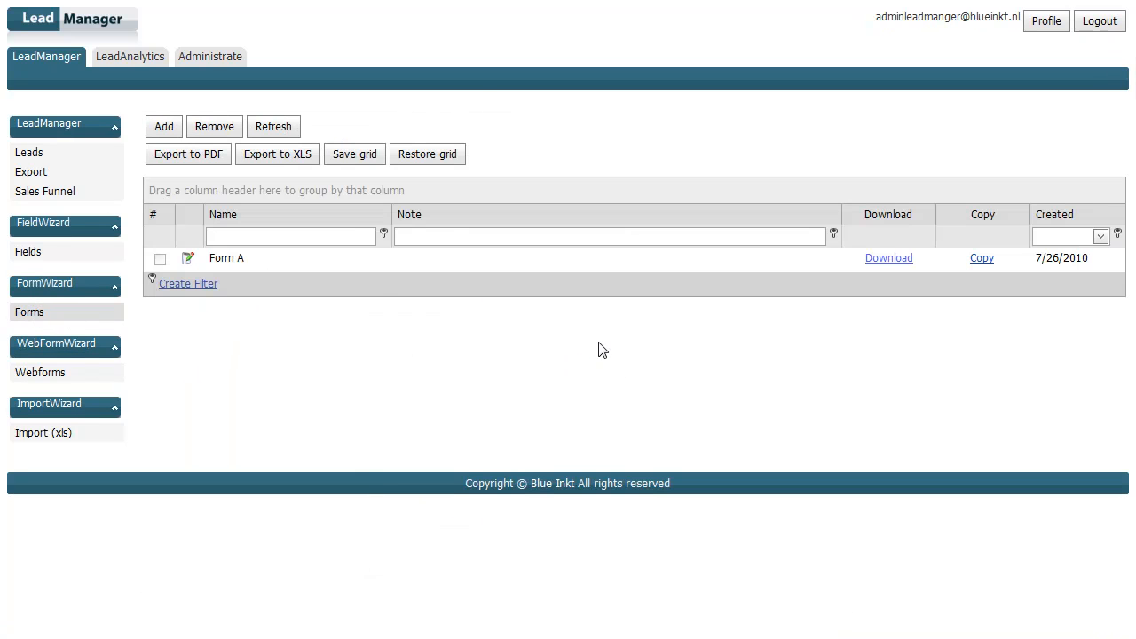
click(982, 259)
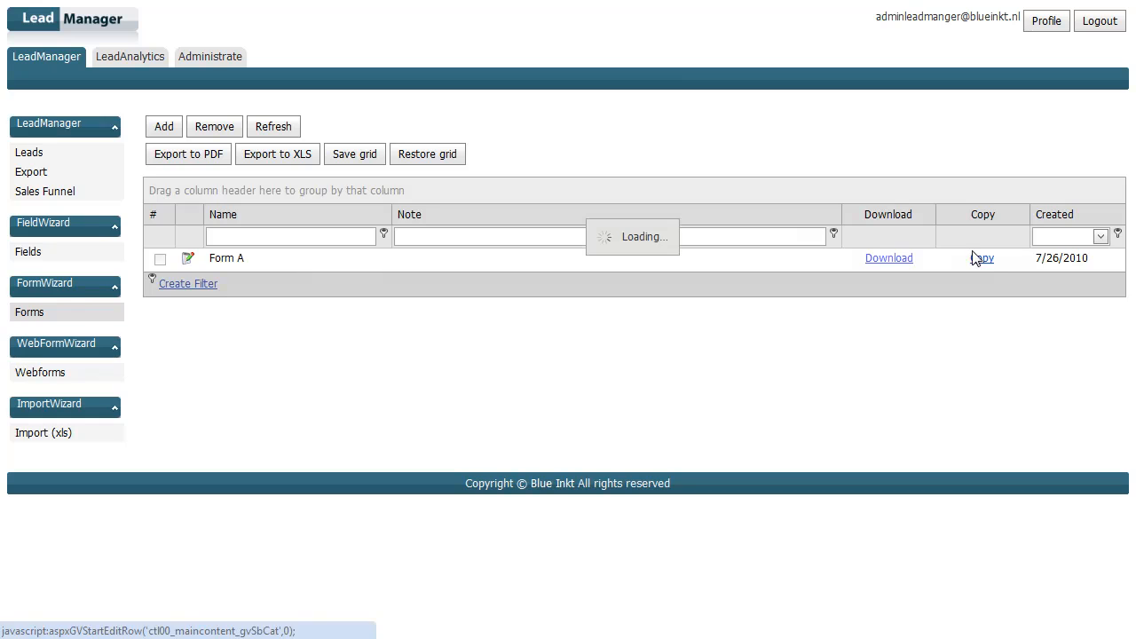
click(250, 289)
text(Form B)
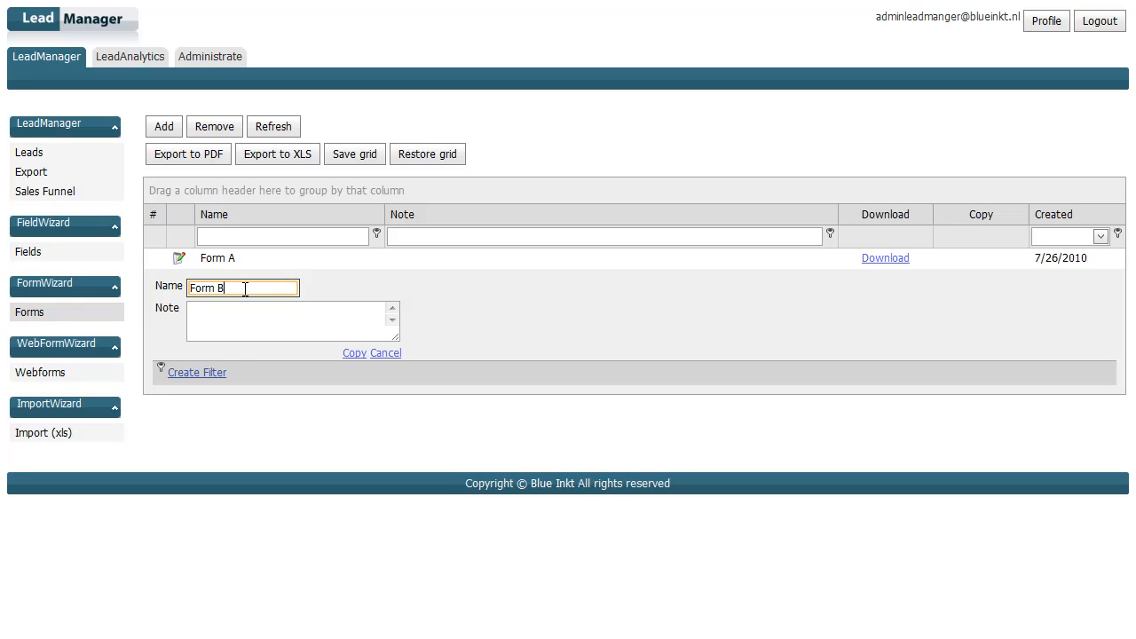
click(353, 354)
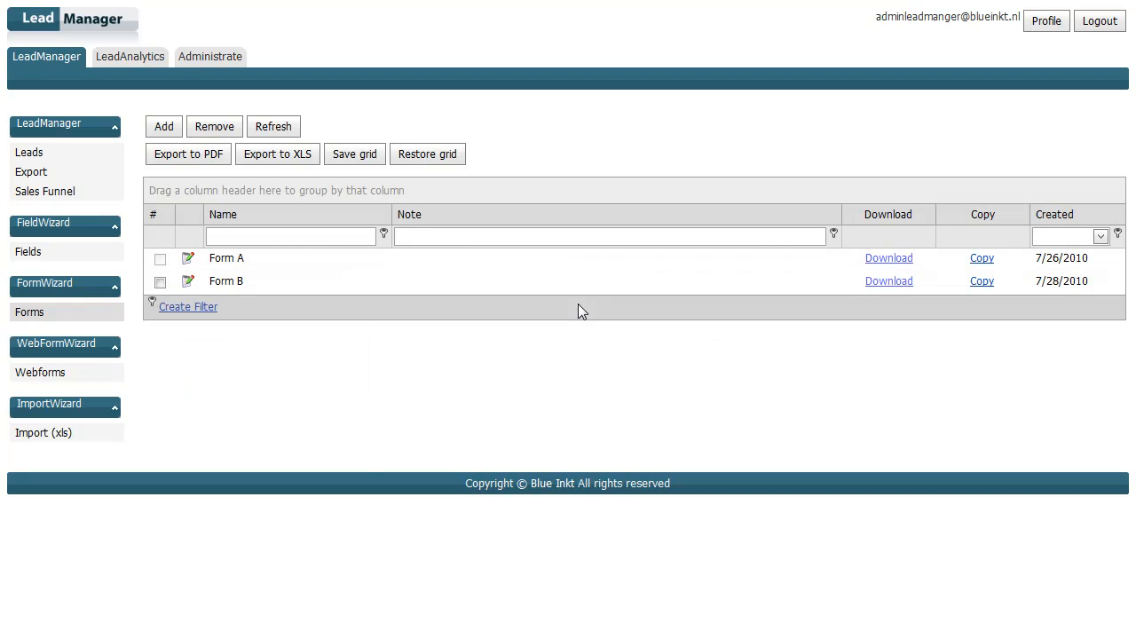
Open Form B for editing and examine its assigned custom and default fields.
click(188, 282)
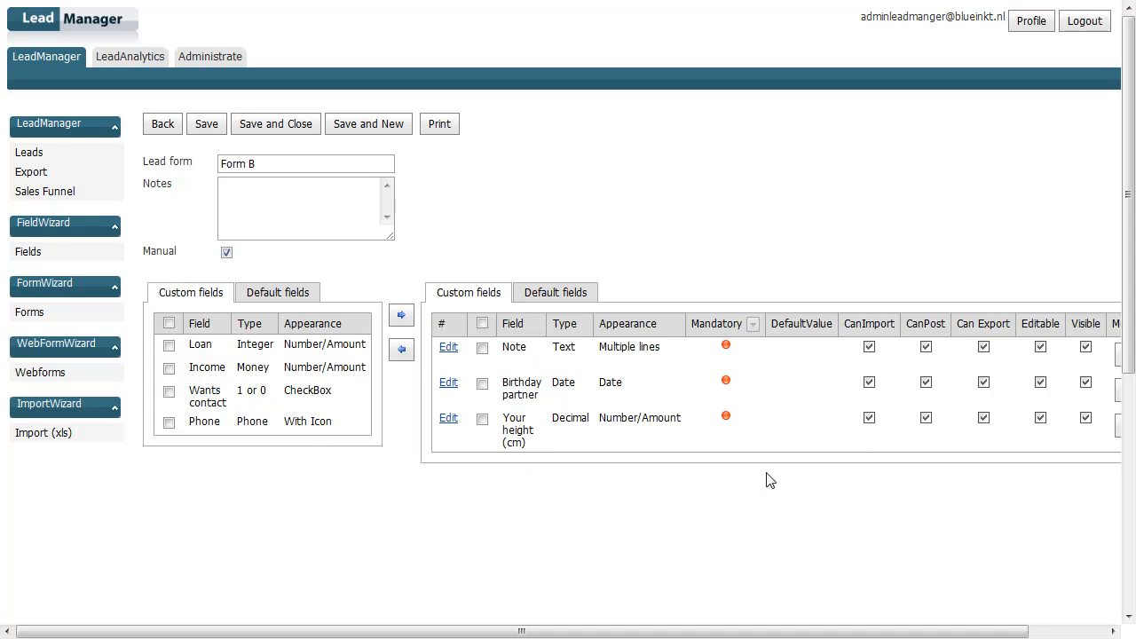
click(578, 297)
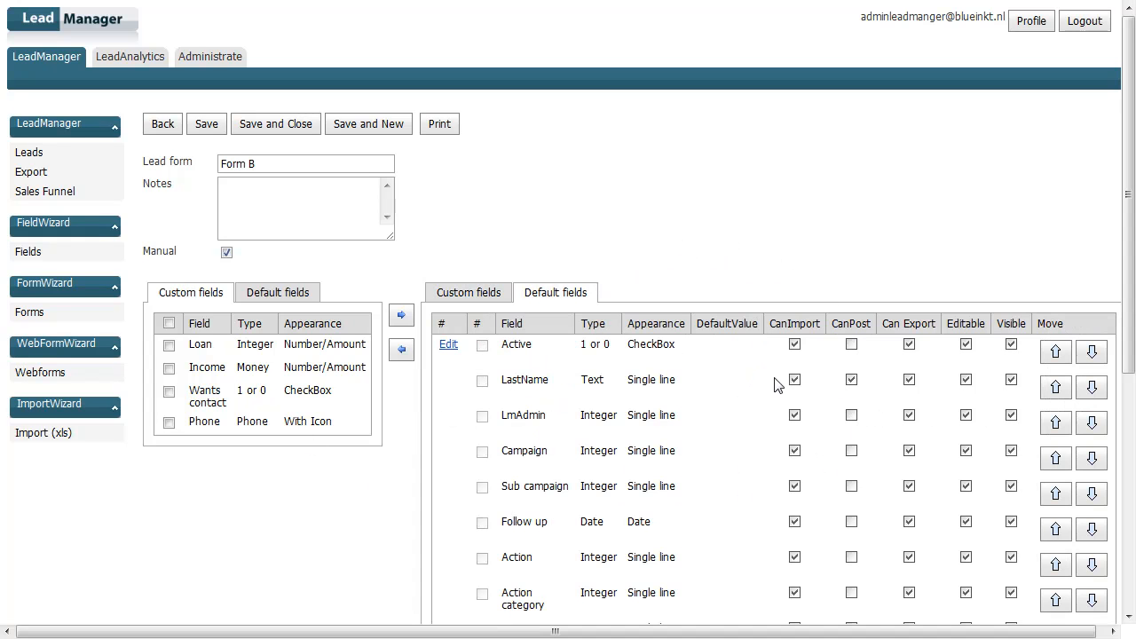
scroll(730, 457, down, 5)
scroll(730, 456, up, 5)
Remove the custom fields Note, Birthday partner and Your height (cm) from Form B.
click(461, 297)
click(482, 348)
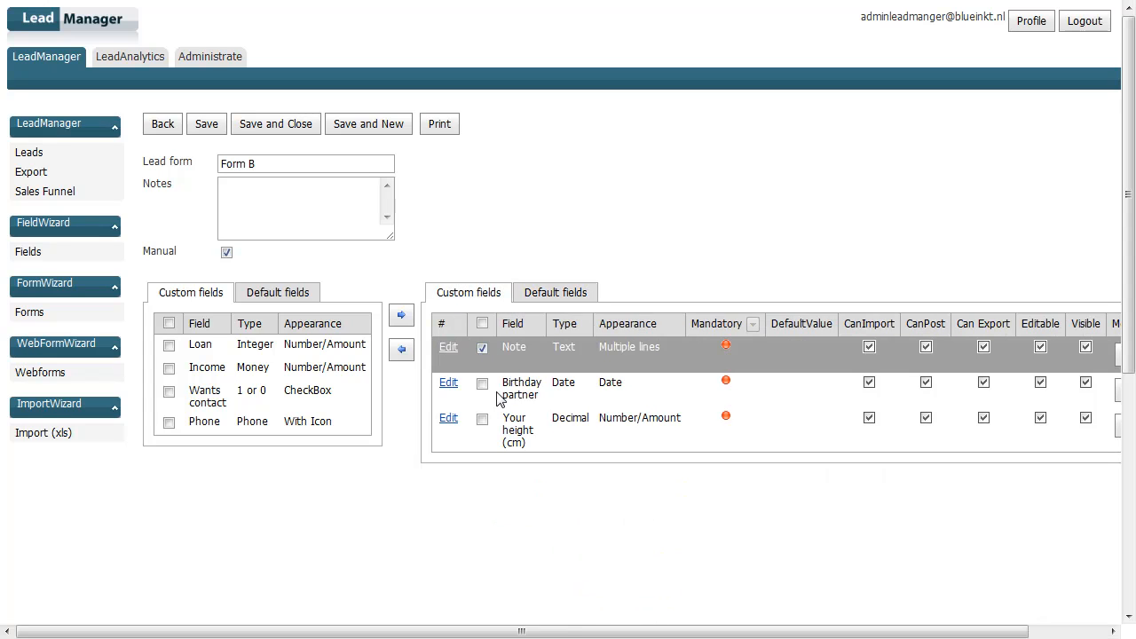
click(482, 384)
click(482, 419)
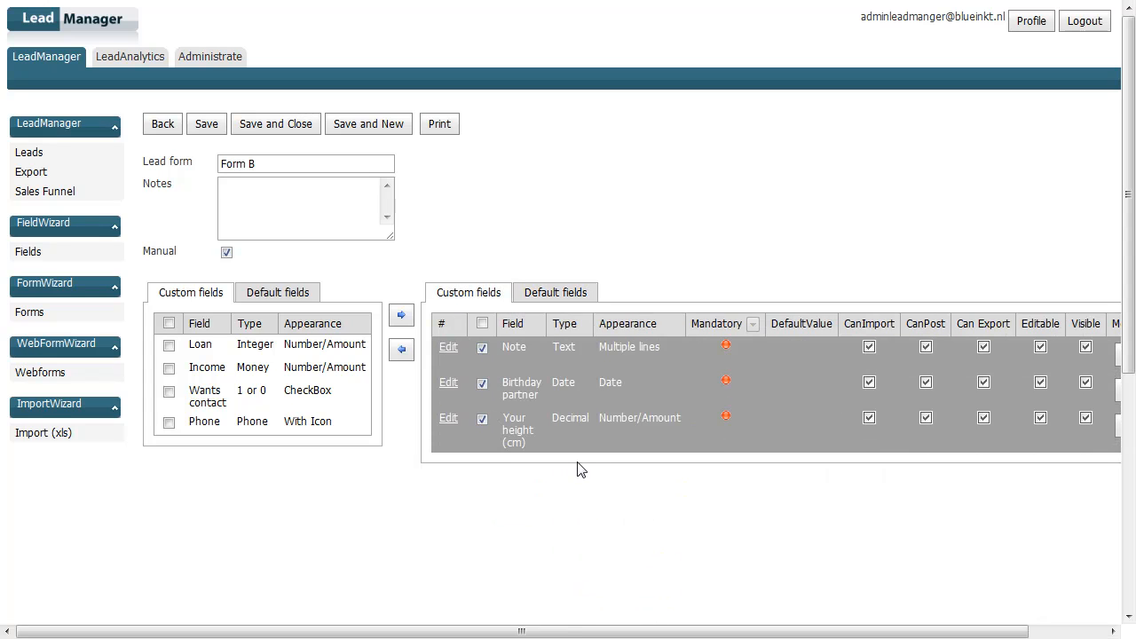
click(401, 351)
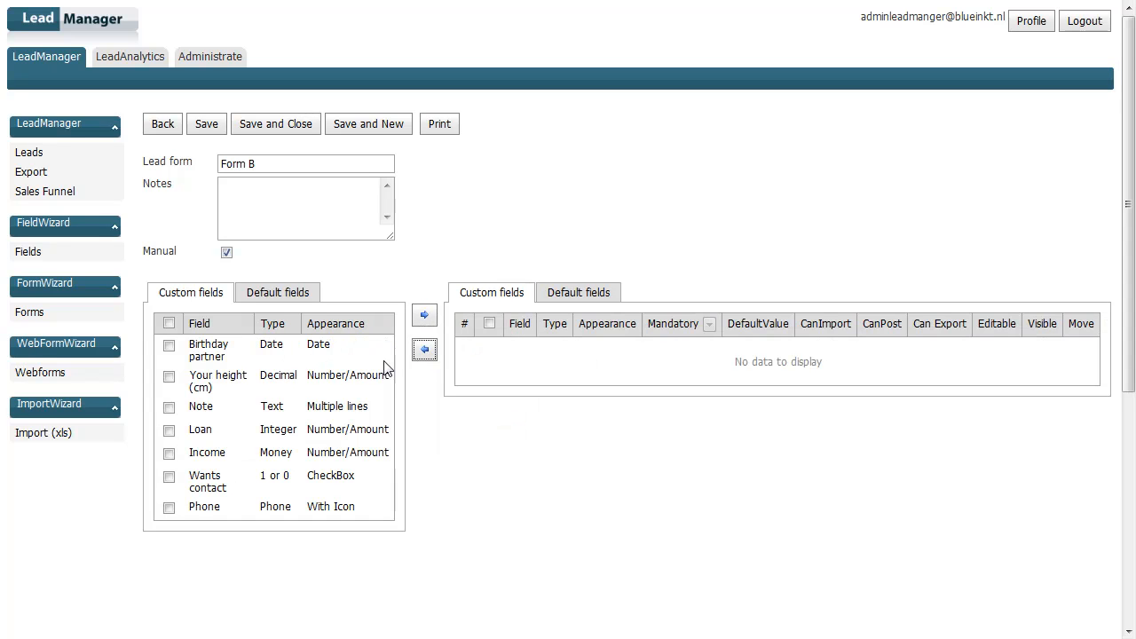
Add the custom fields Loan, Income, Wants contact and Phone to Form B.
click(171, 508)
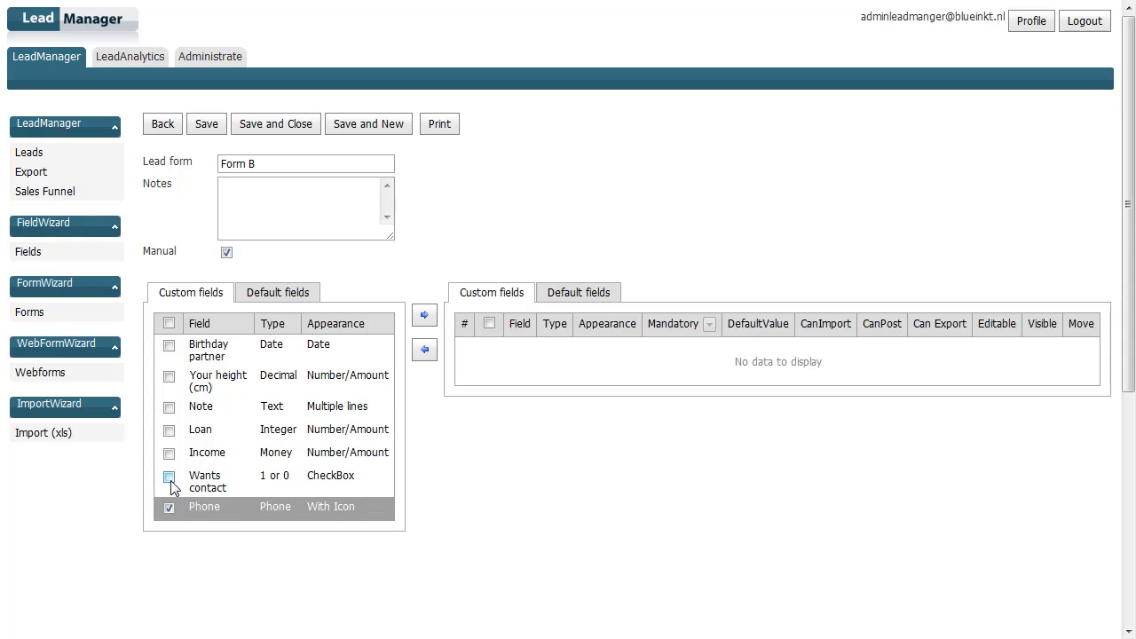
click(170, 478)
click(168, 453)
click(169, 430)
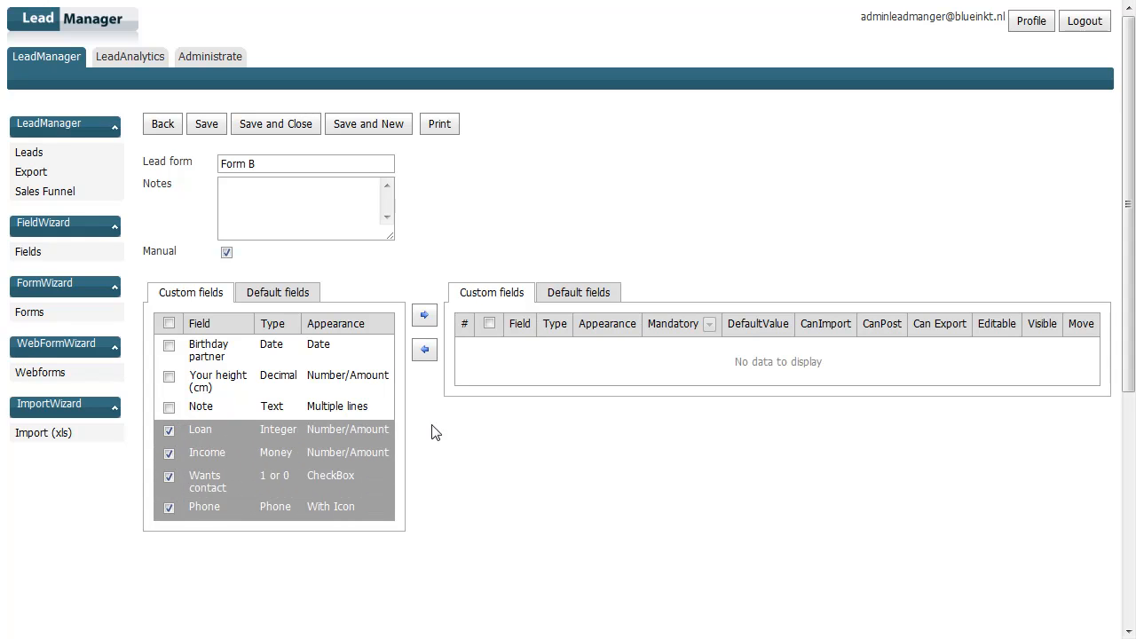
click(426, 317)
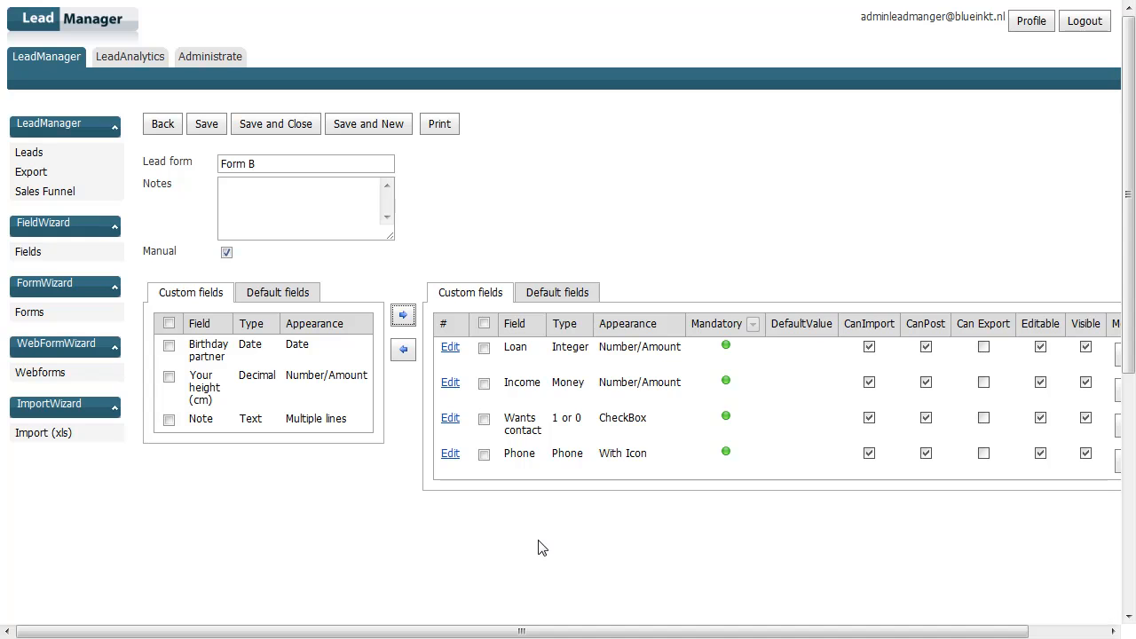
Start a new lead with Form B as its SubCategory and check its custom and default fields.
click(34, 156)
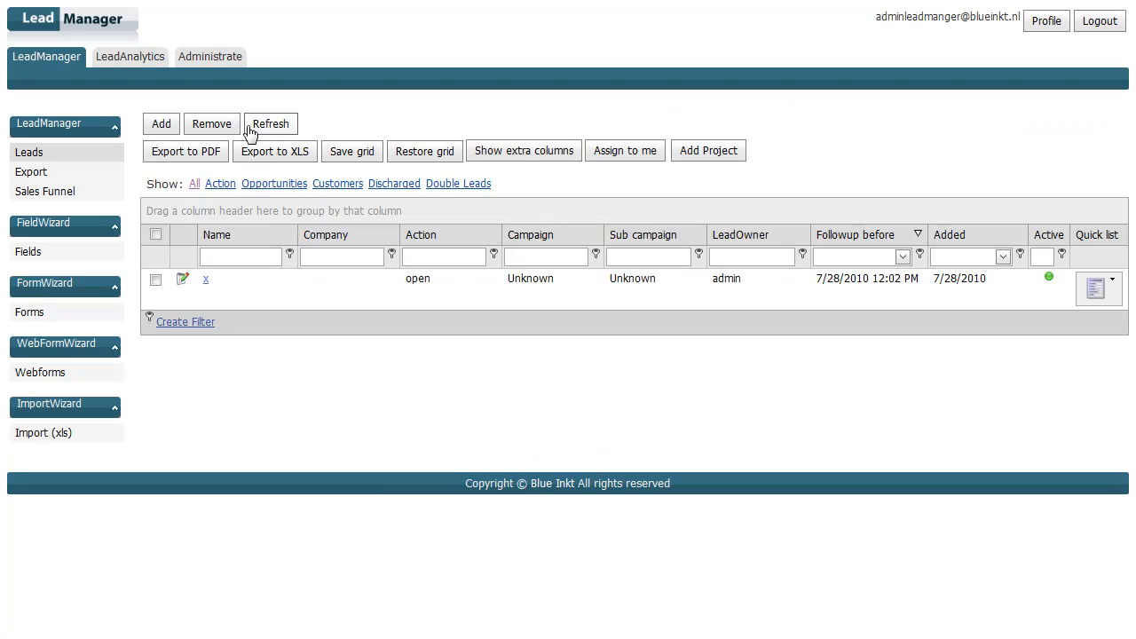
click(160, 124)
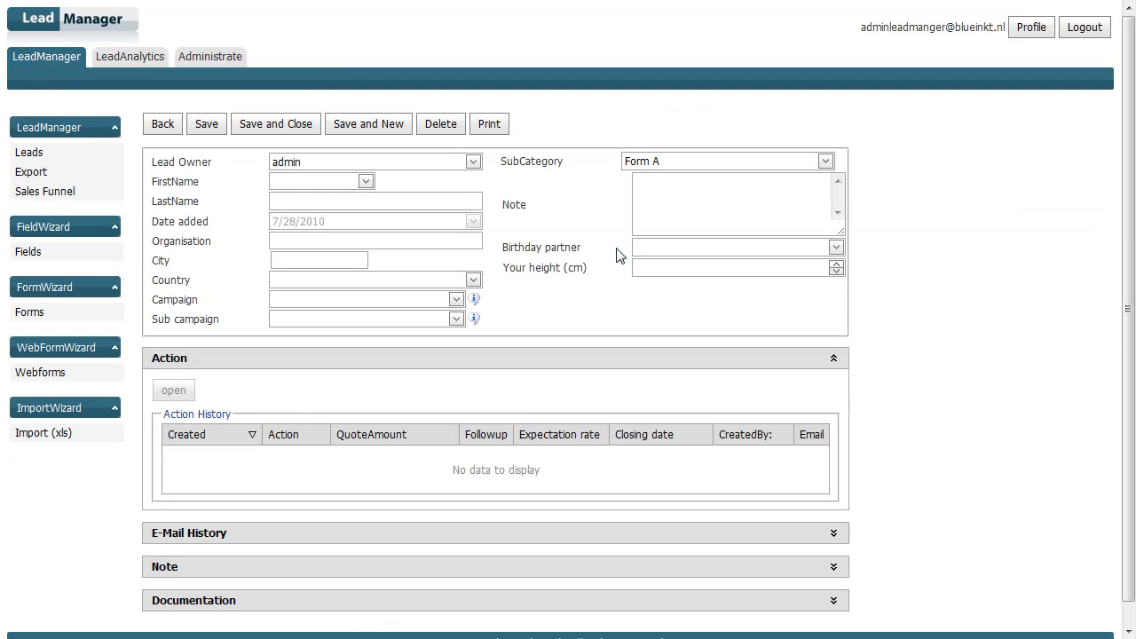
drag(506, 163, 565, 163)
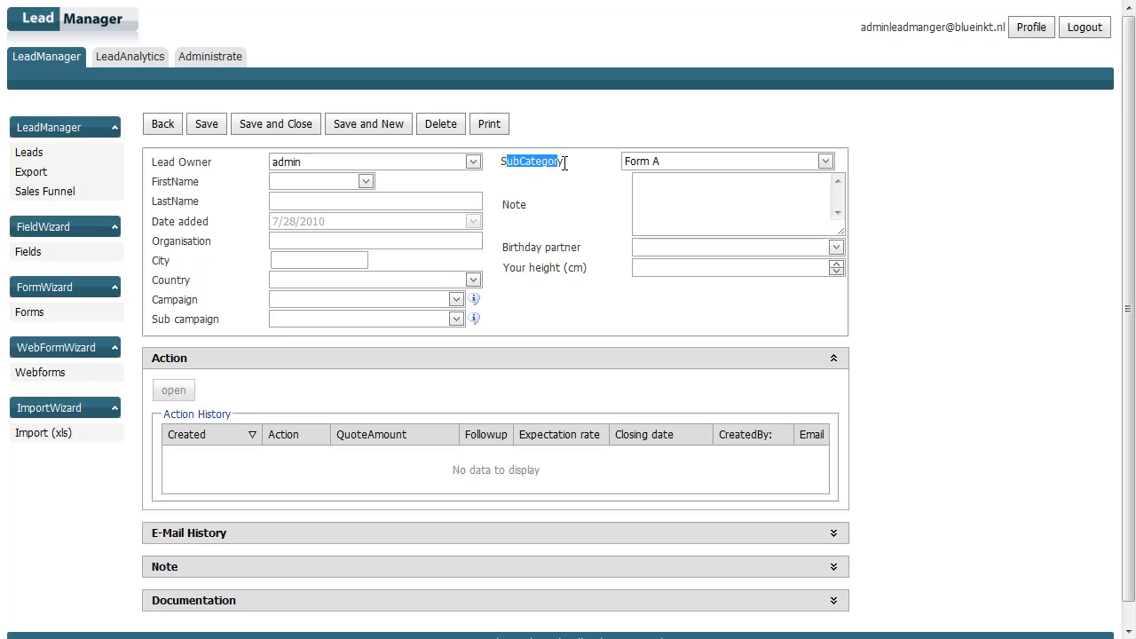
click(825, 162)
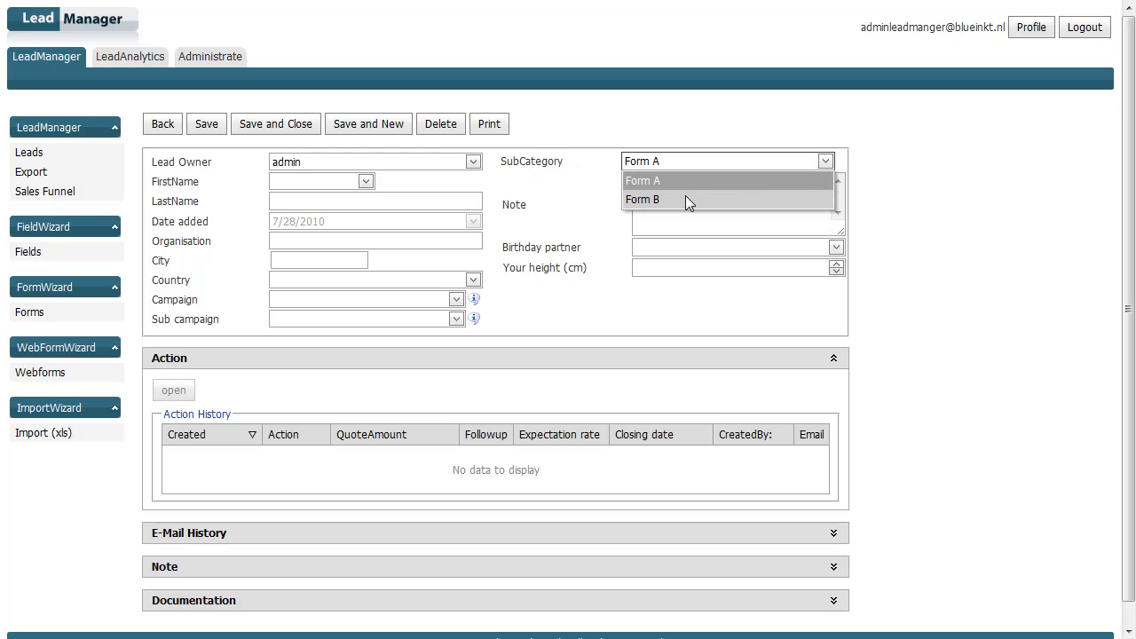
click(655, 200)
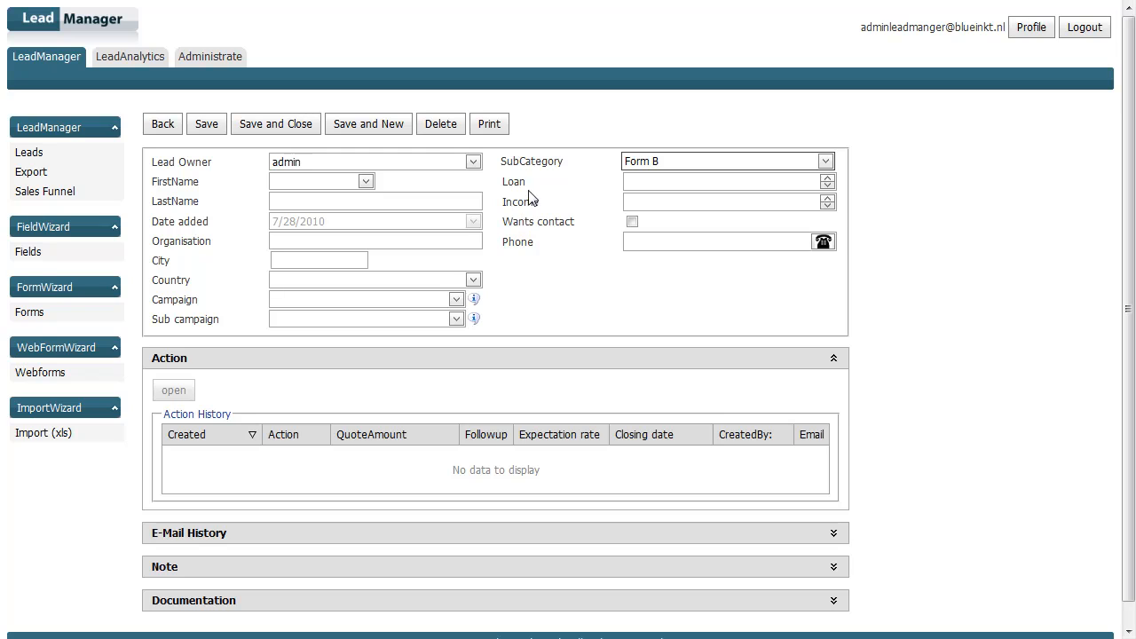
drag(504, 182, 561, 243)
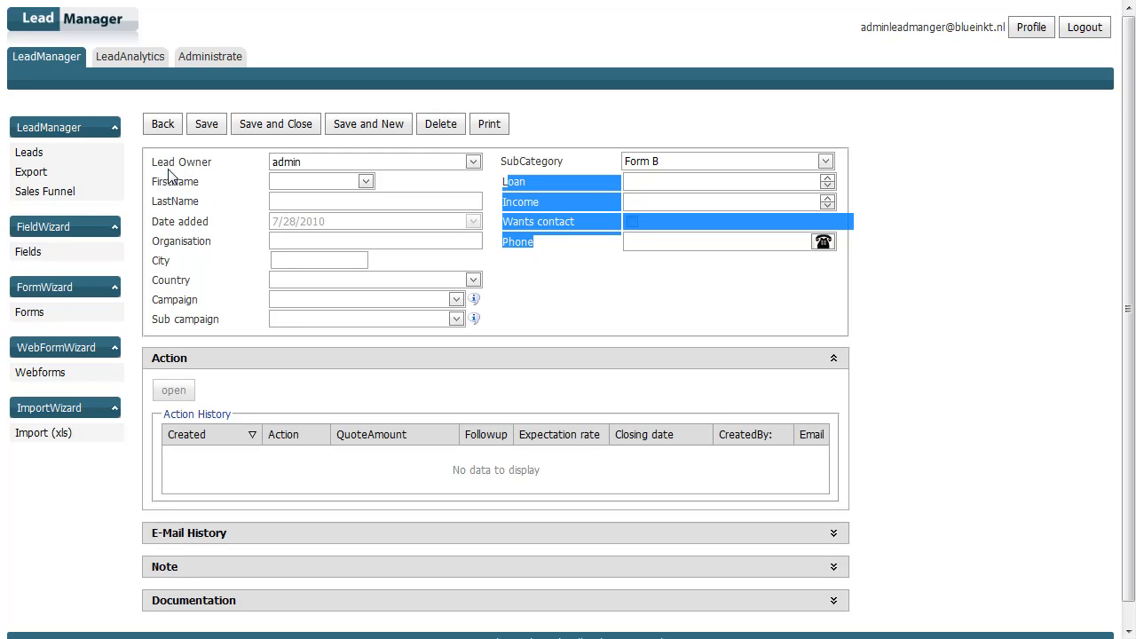
drag(158, 169, 238, 320)
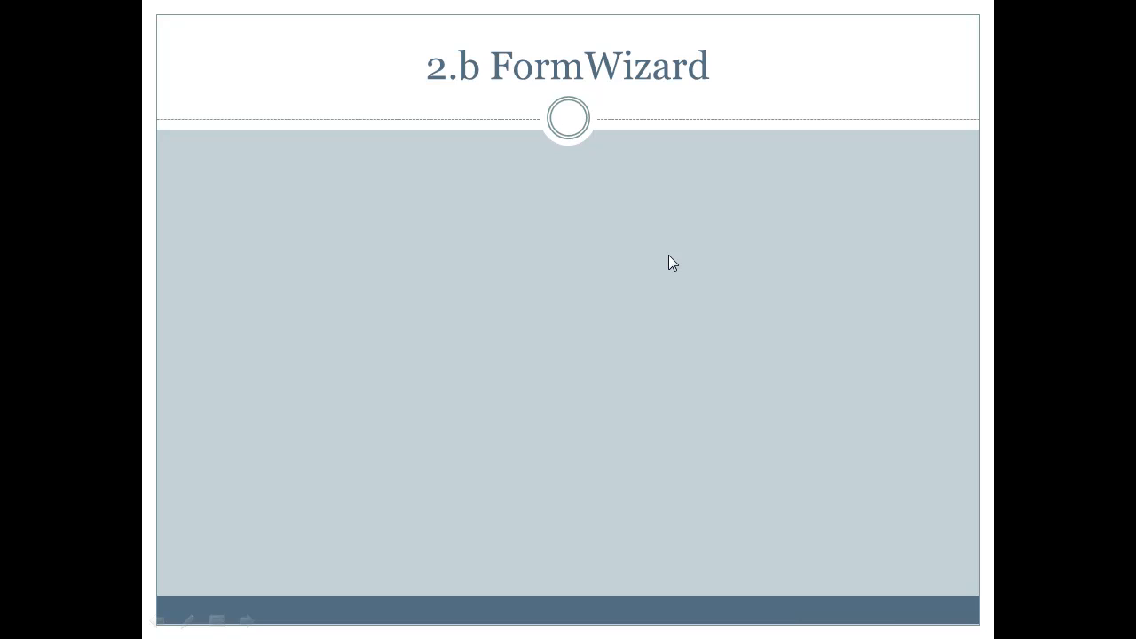
click(669, 255)
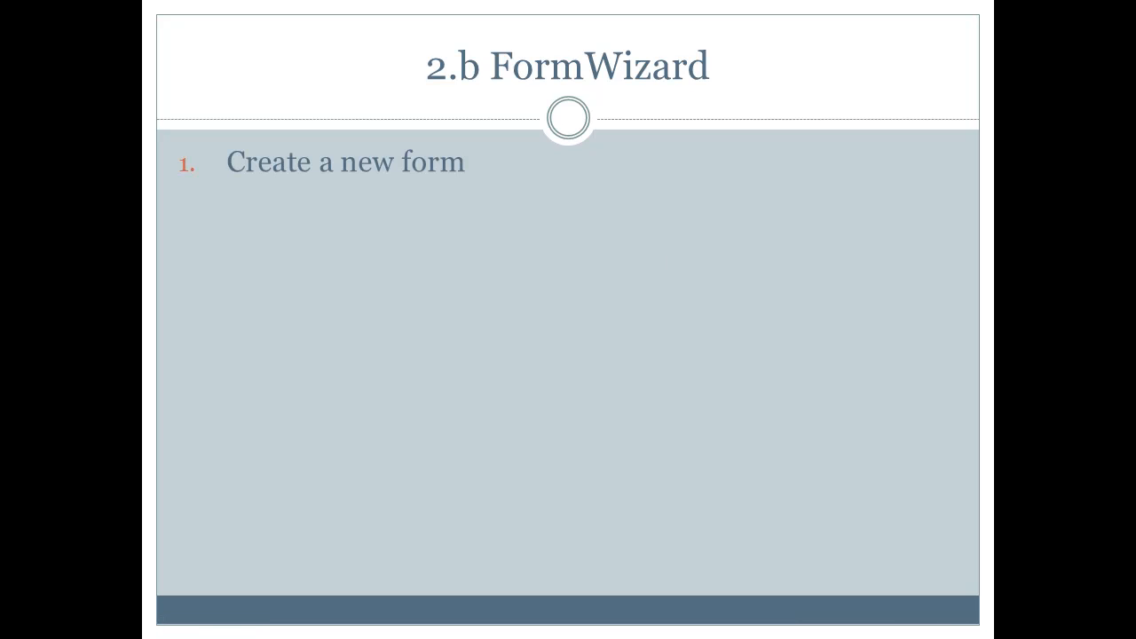
key(Right)
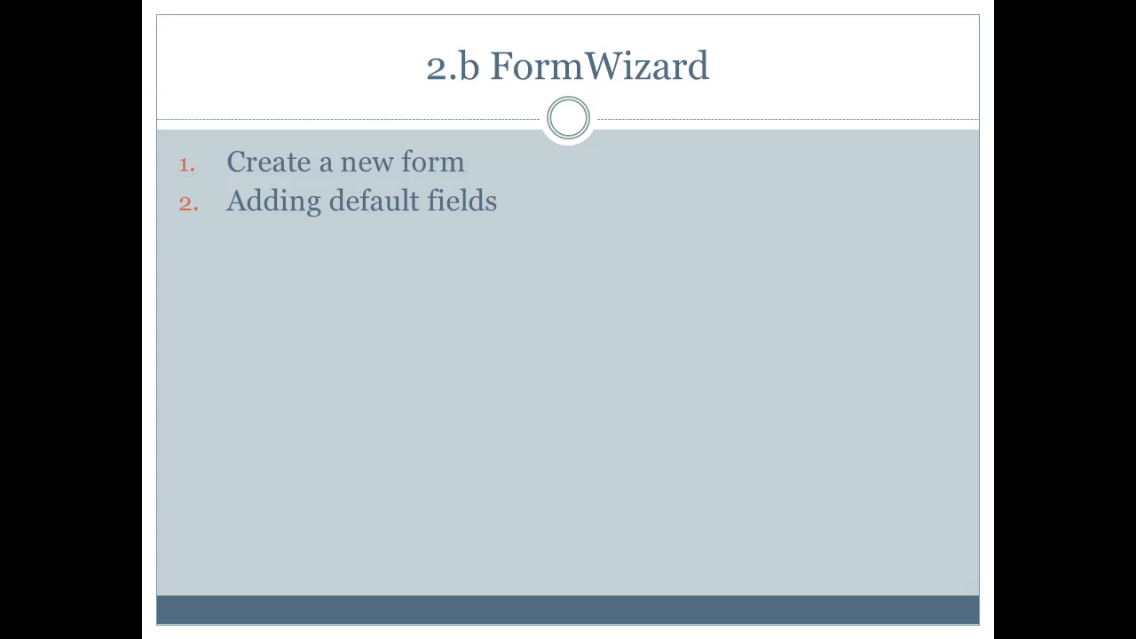
key(Right)
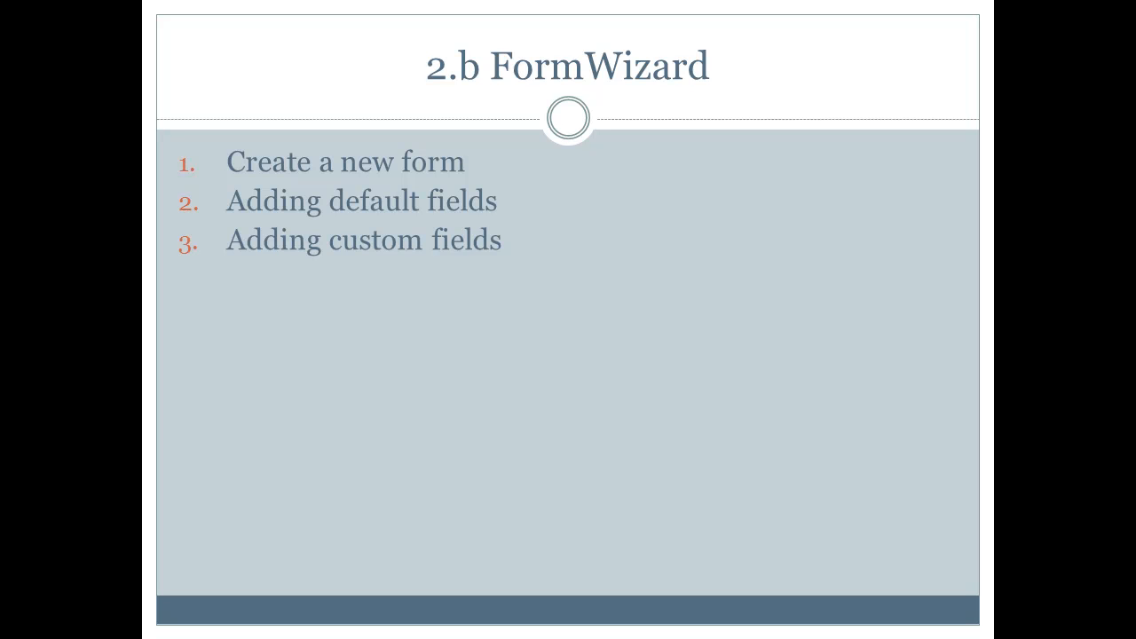
key(Right)
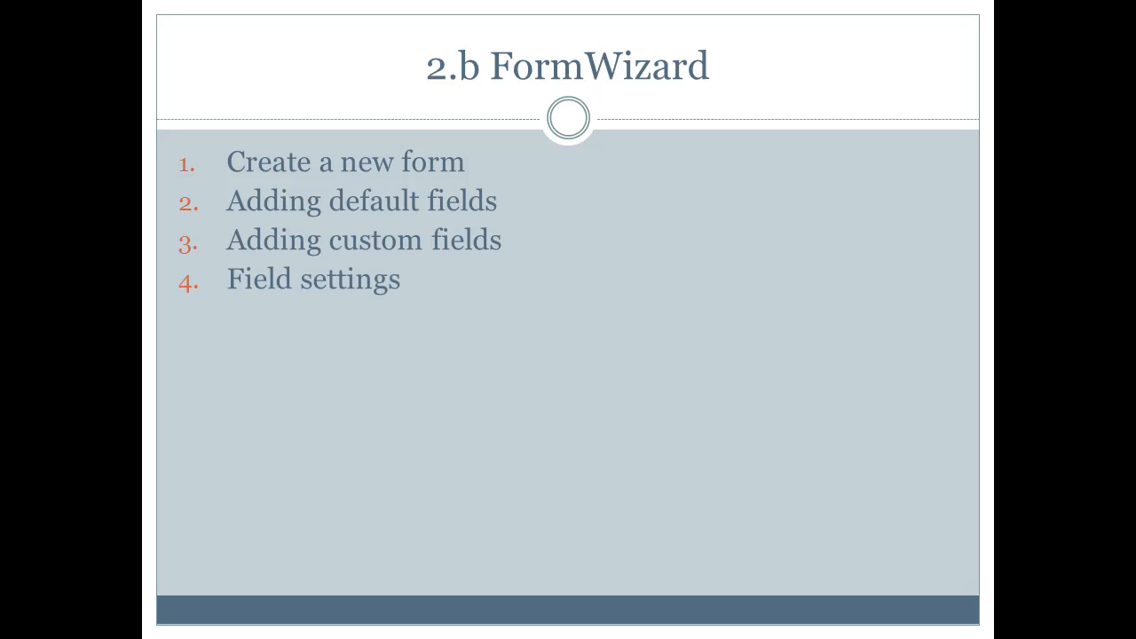
key(Right)
key(Right)
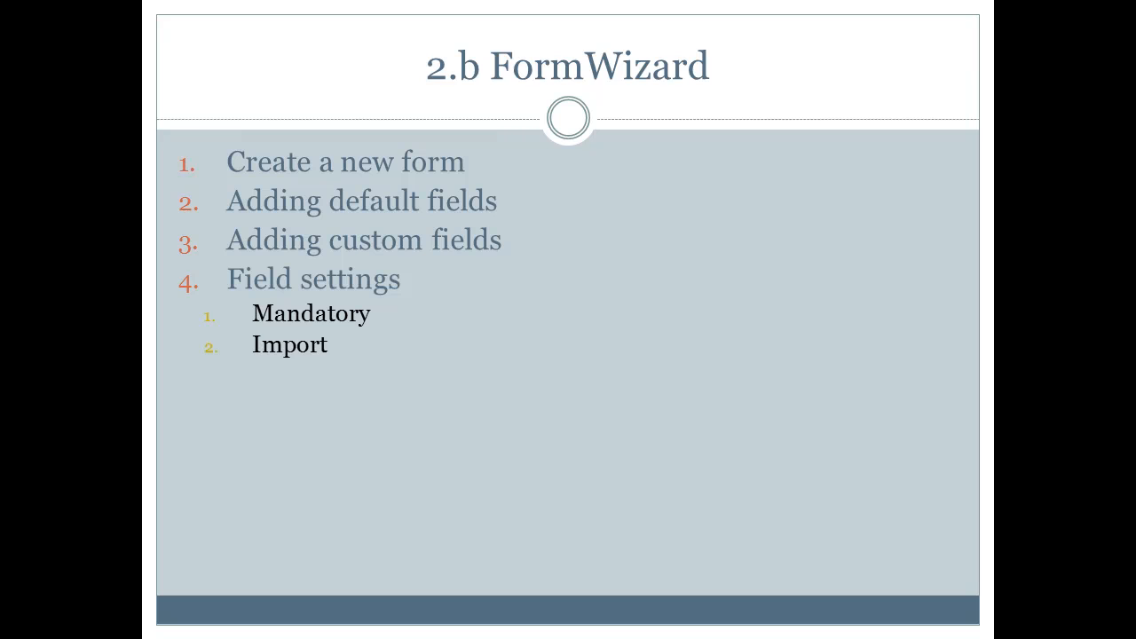
key(Right)
key(Right)
key(Right)
key(Right)
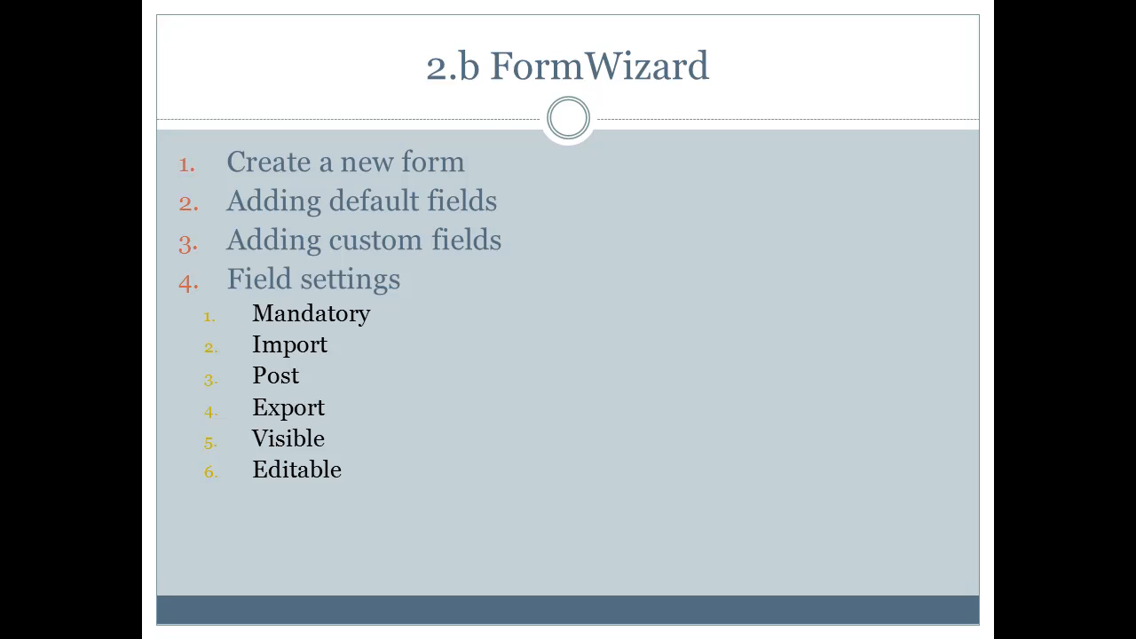
key(Right)
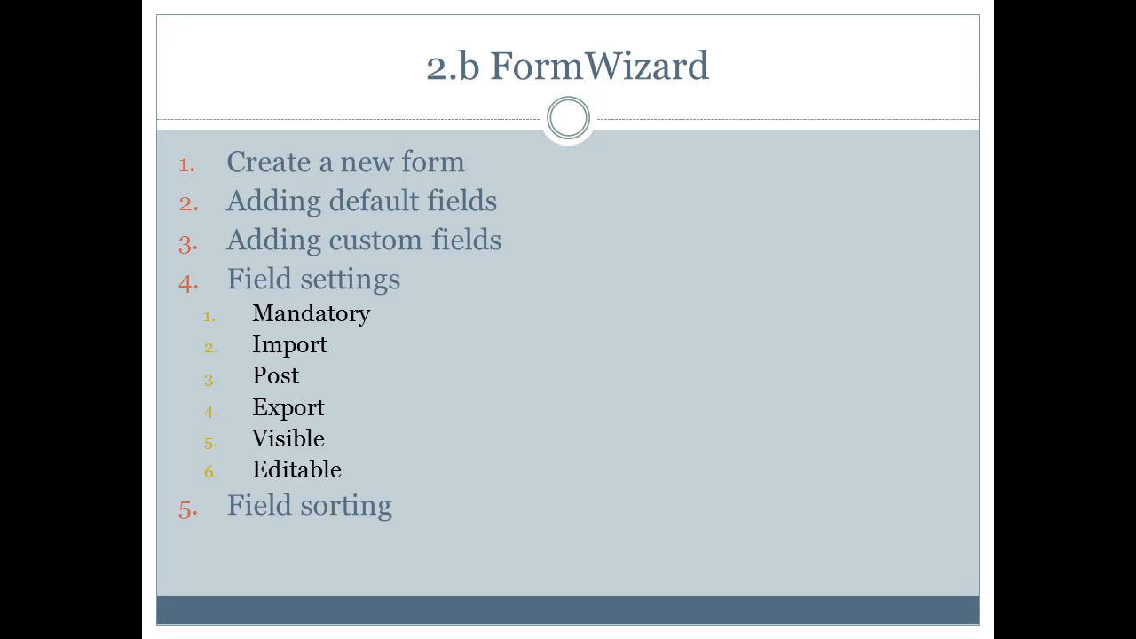
key(Right)
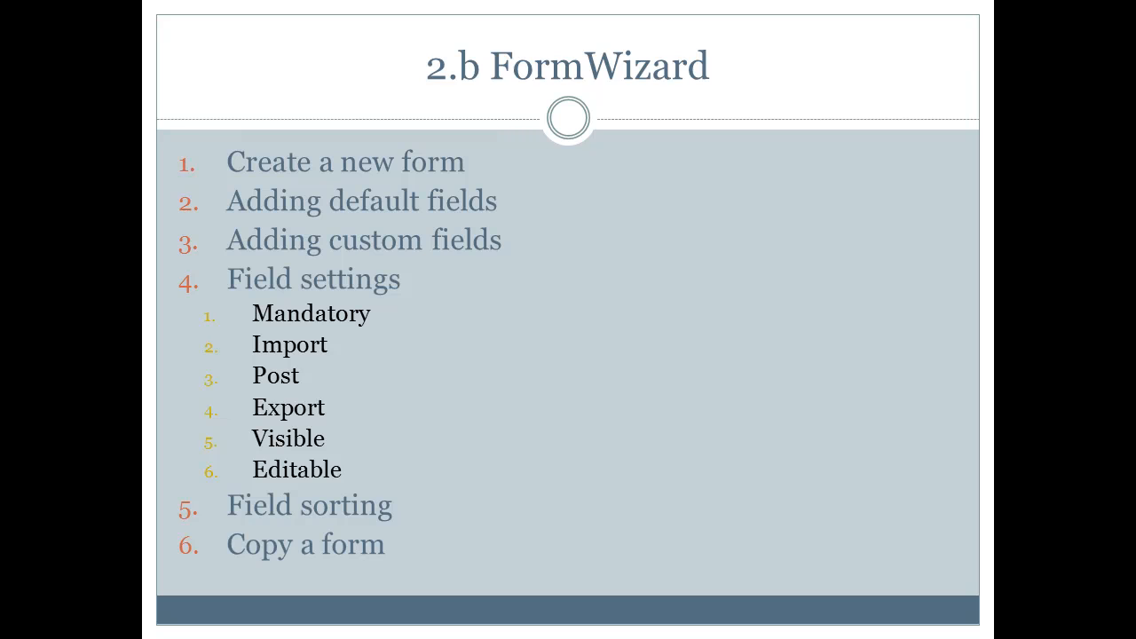